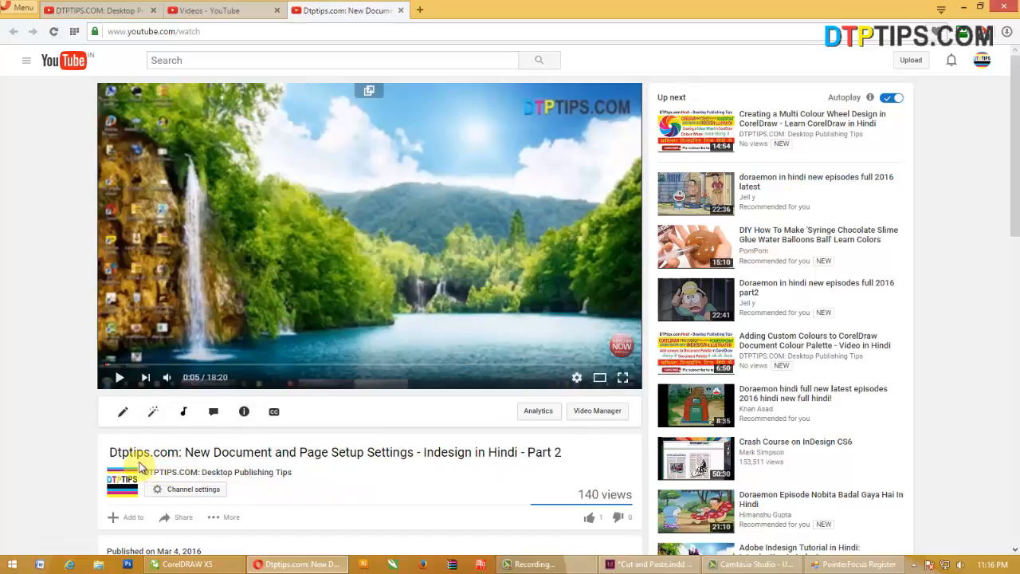
# - View the channel's list of uploaded videos and switch to the New Document dialog in InDesign
pyautogui.moveTo(623, 345)
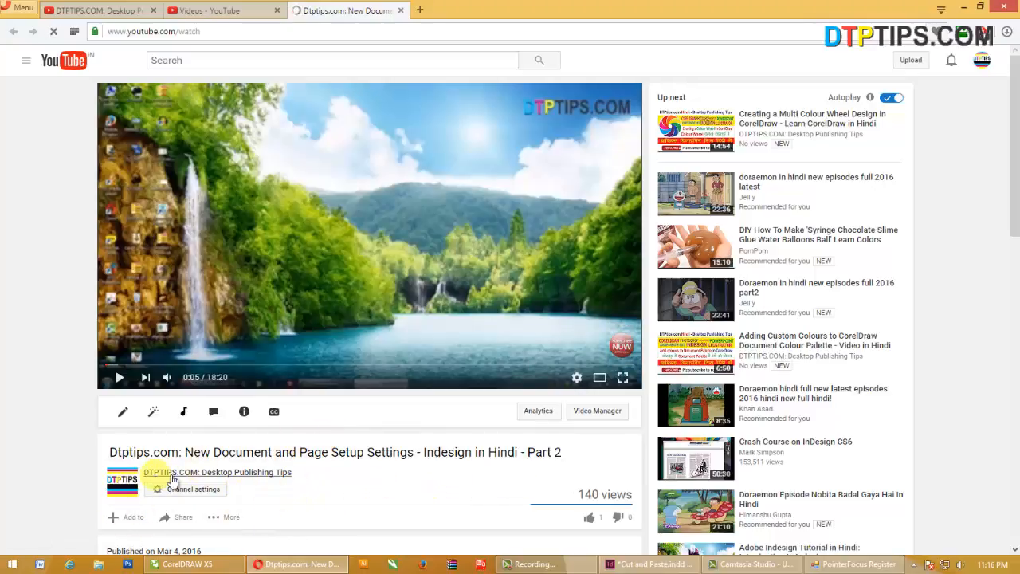
pyautogui.click(242, 12)
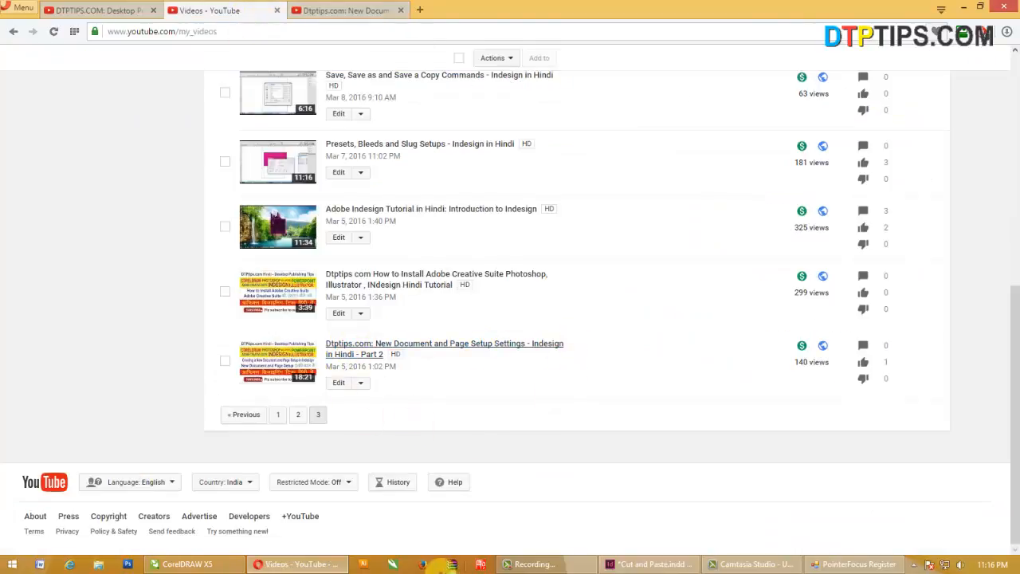
pyautogui.click(647, 566)
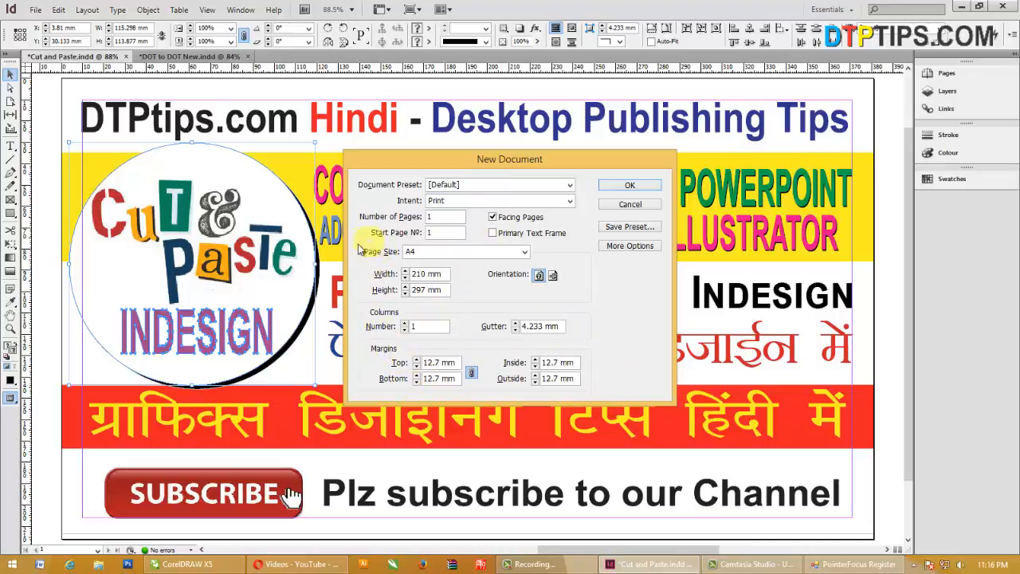
# - Review the document intent choices, keeping Print, and reveal the bleed and slug settings for the new document
pyautogui.click(469, 201)
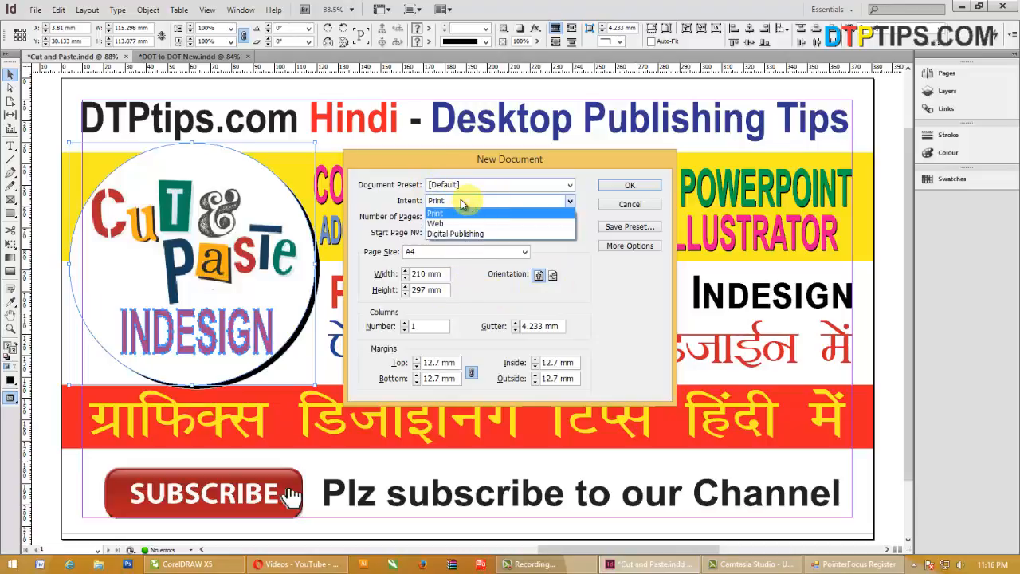
pyautogui.click(382, 199)
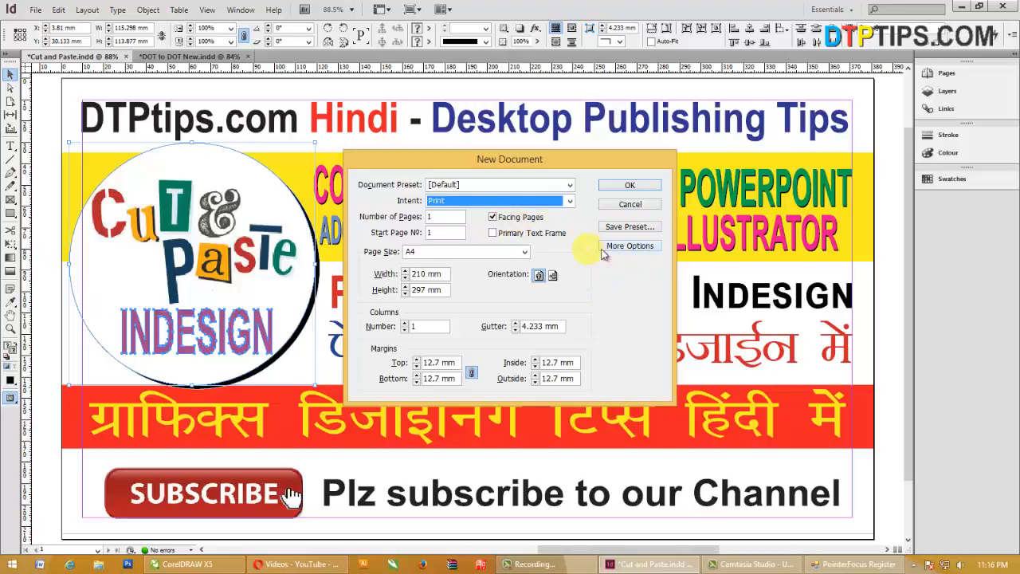
pyautogui.click(636, 246)
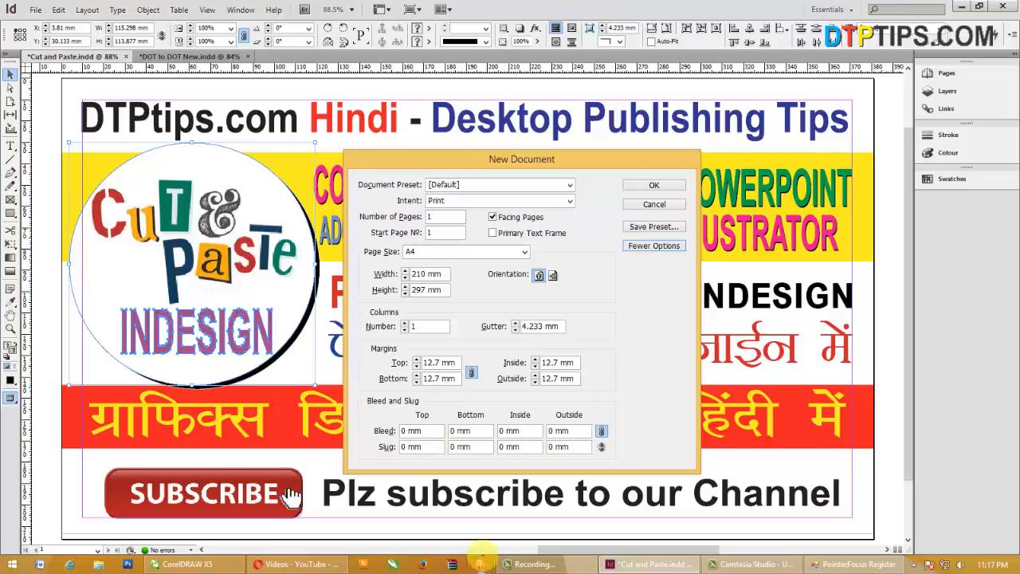
# - Switch to the browser and find the "Presets, Bleeds and Slug Setups - Indesign in Hindi" video in the list
pyautogui.click(297, 563)
pyautogui.scroll(2, 414, 319)
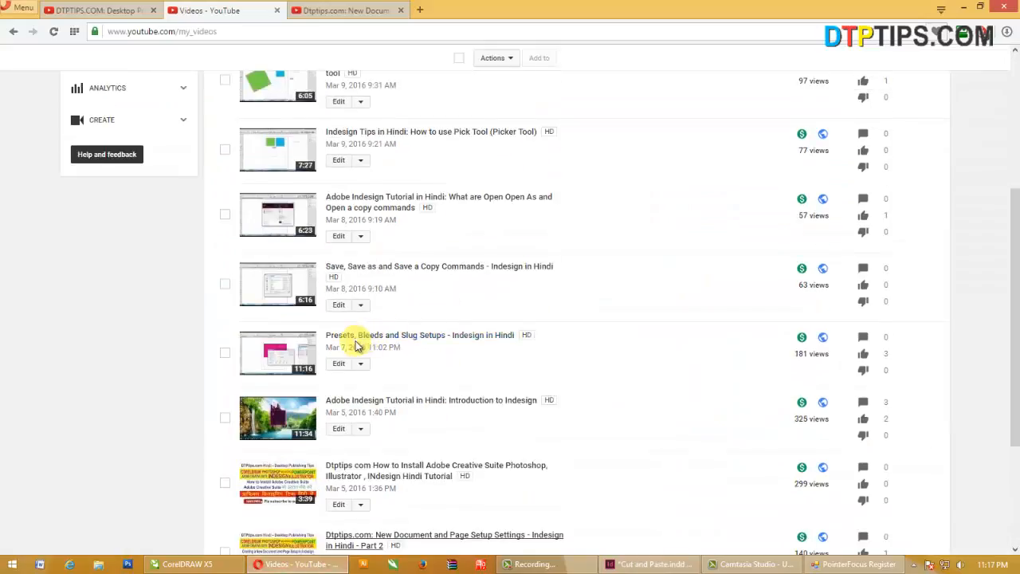
pyautogui.click(306, 569)
pyautogui.hotkey('alt', 'Tab')
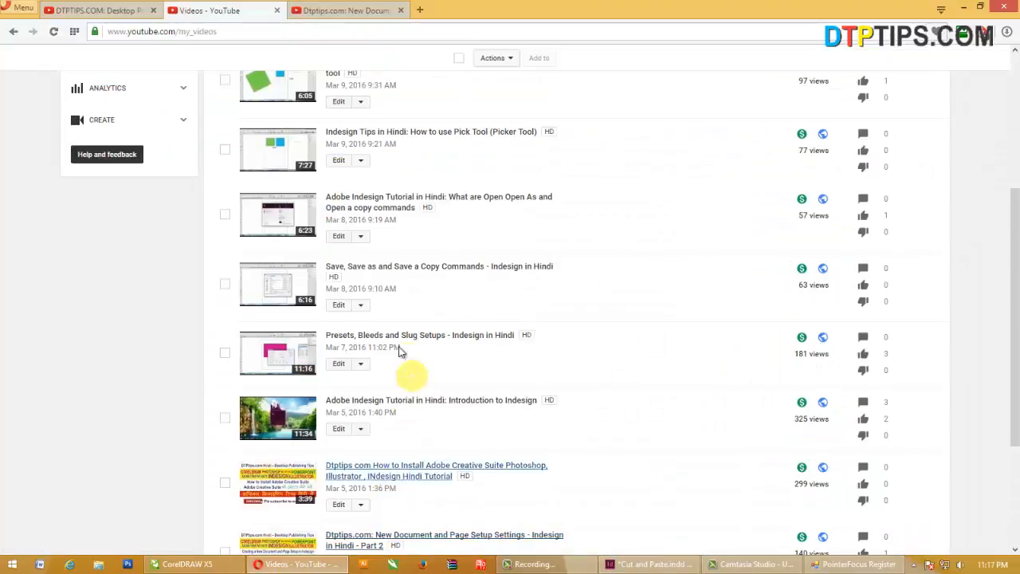
# - Return to InDesign and create a one-page portrait A4 print document with 12.7 mm margins
pyautogui.click(654, 564)
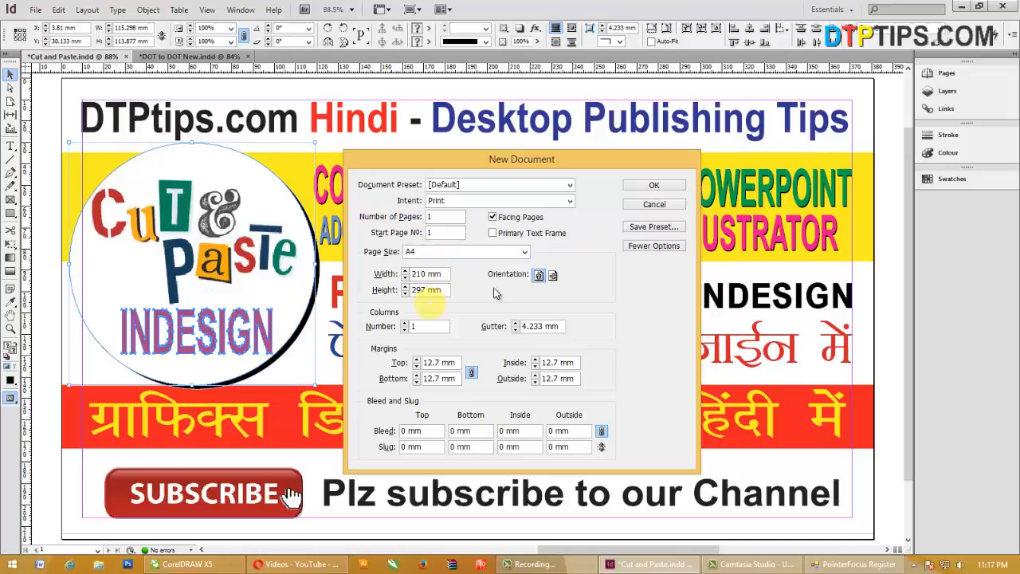
pyautogui.click(657, 188)
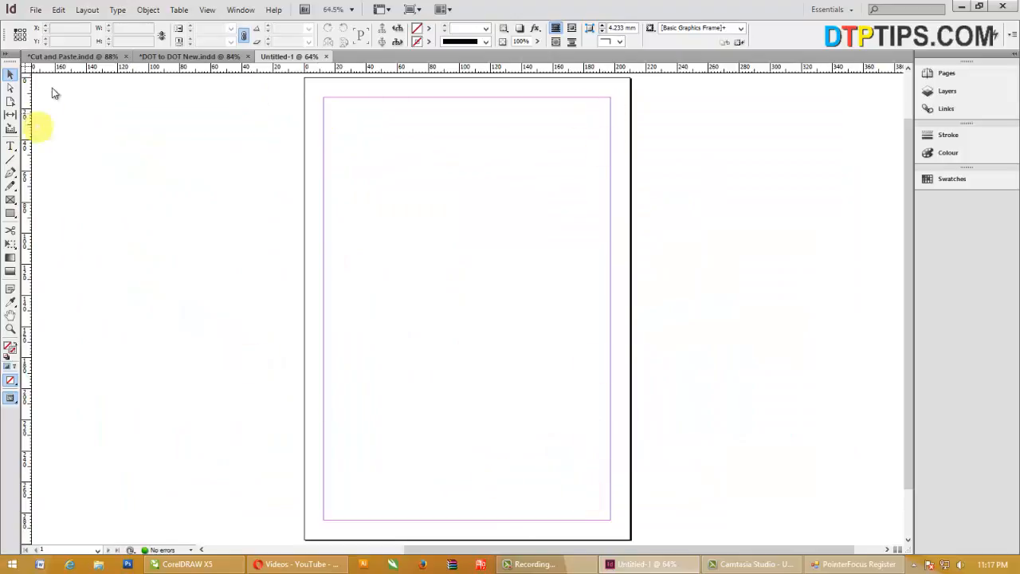
# - Paste the copied Cut & Paste Indesign artwork onto the blank page and hide the frame edges
pyautogui.click(58, 11)
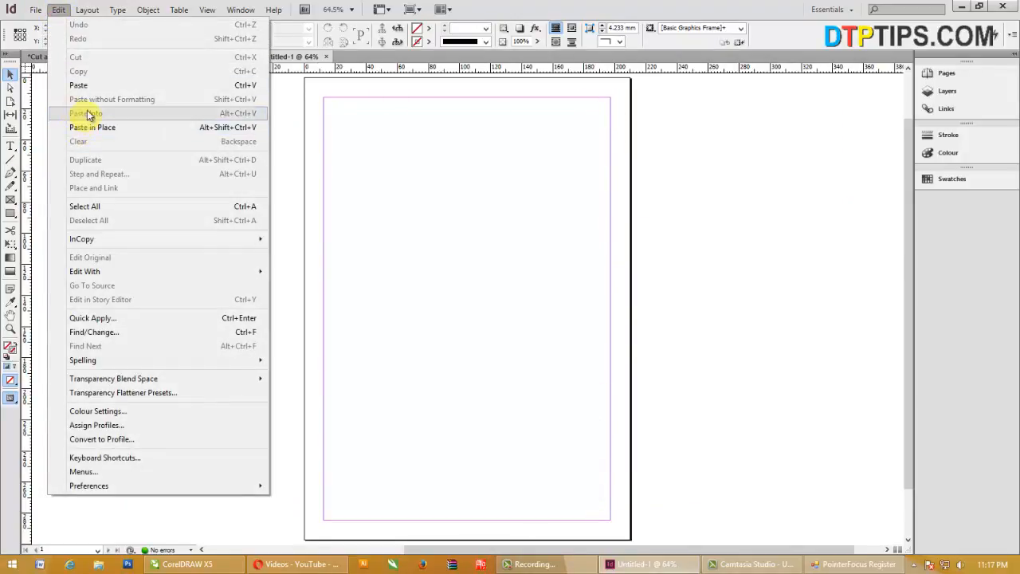
pyautogui.click(83, 86)
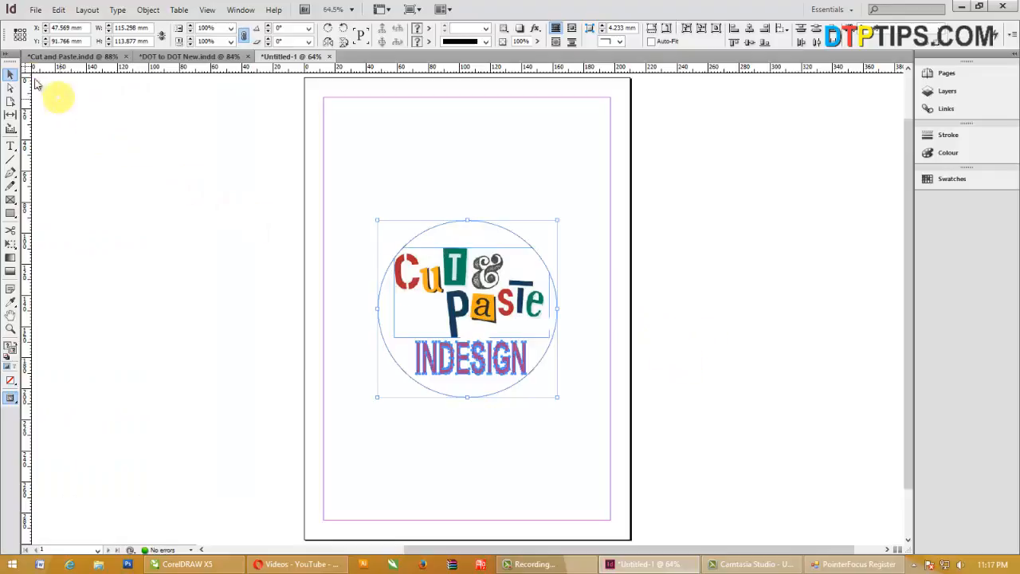
pyautogui.click(681, 227)
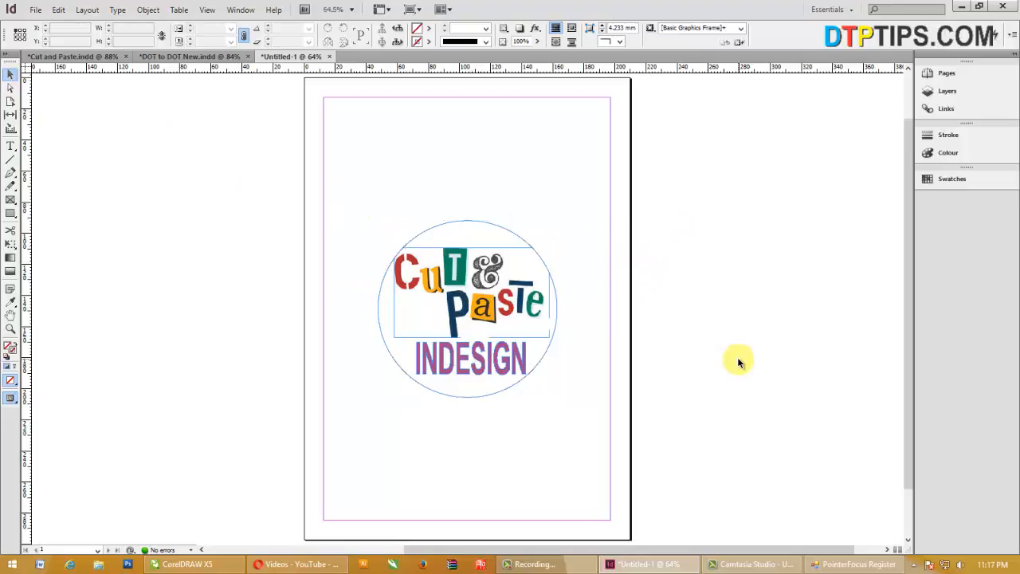
pyautogui.hotkey('ctrl', 'h')
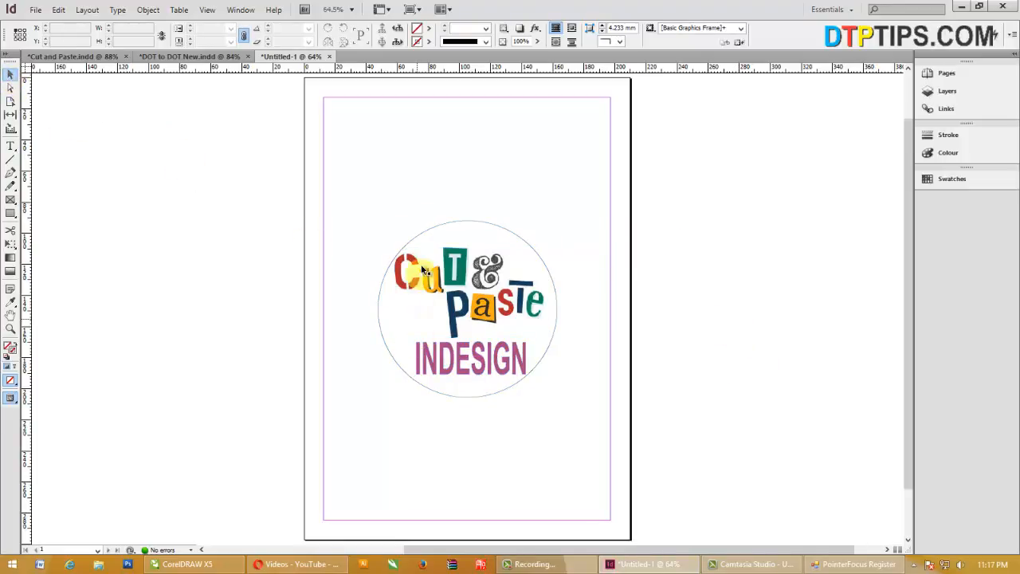
# - Copy the whole circular artwork on the page and paste a duplicate onto the pasteboard to the right of the page
pyautogui.moveTo(332, 189); pyautogui.dragTo(620, 426)
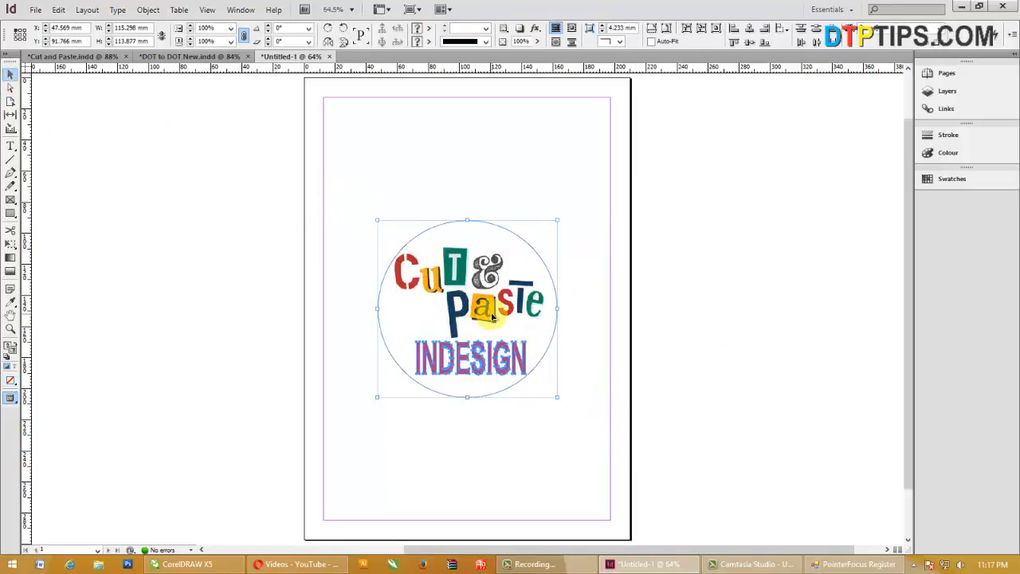
pyautogui.click(60, 16)
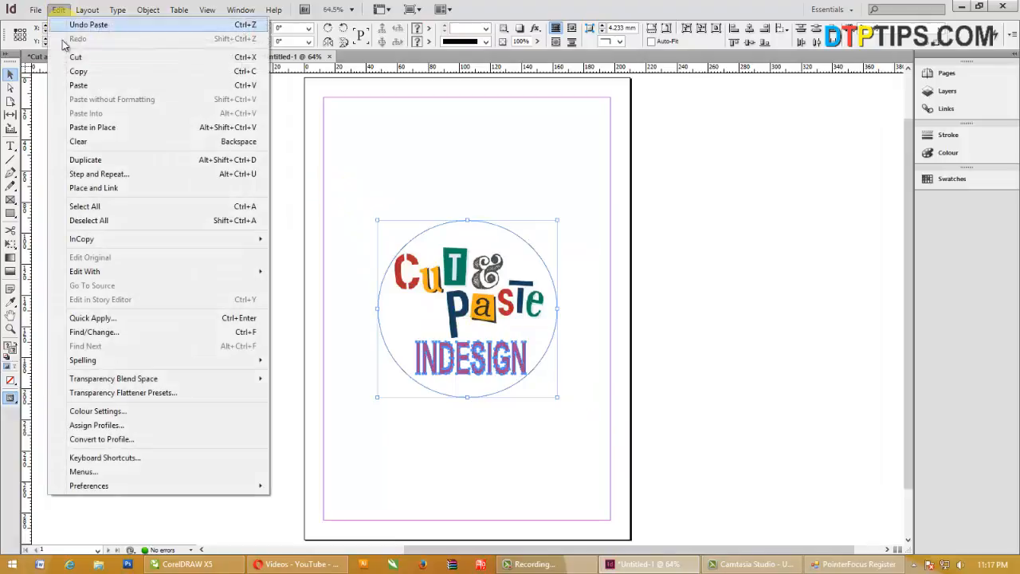
pyautogui.click(72, 72)
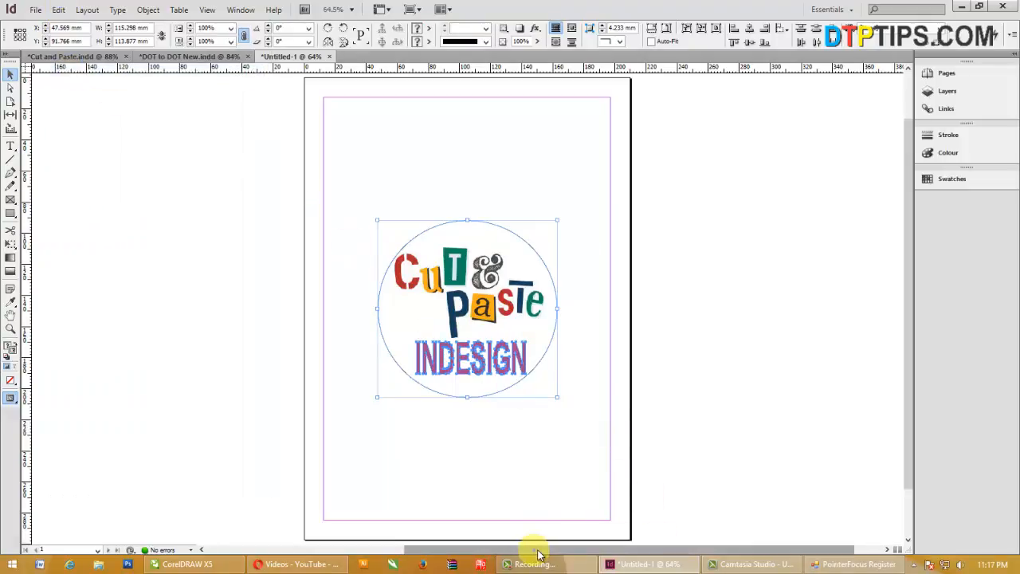
pyautogui.moveTo(530, 549); pyautogui.dragTo(559, 550)
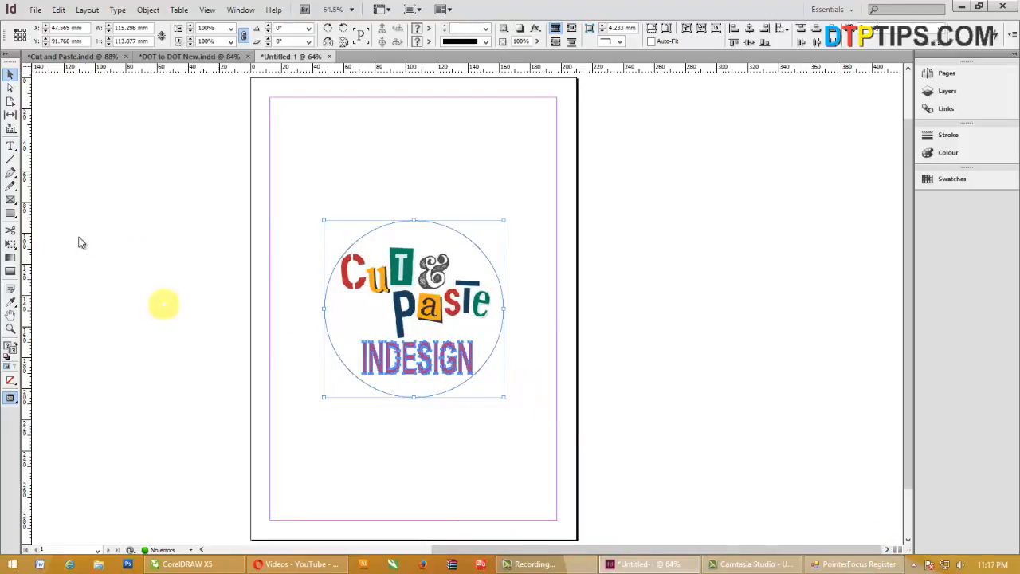
pyautogui.click(10, 329)
pyautogui.moveTo(542, 289); pyautogui.dragTo(850, 529)
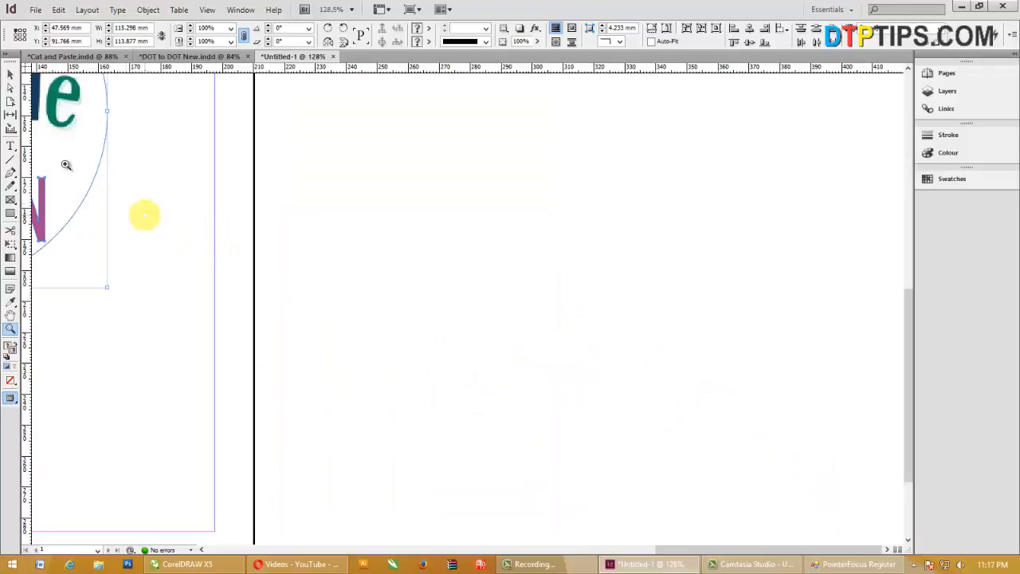
pyautogui.click(11, 76)
pyautogui.hotkey('ctrl', 'v')
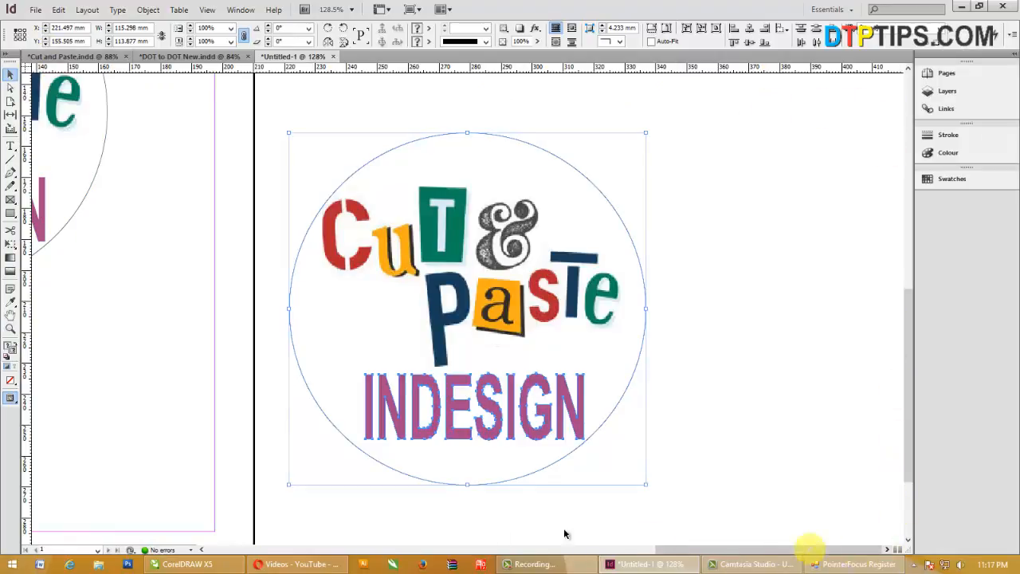
pyautogui.click(64, 10)
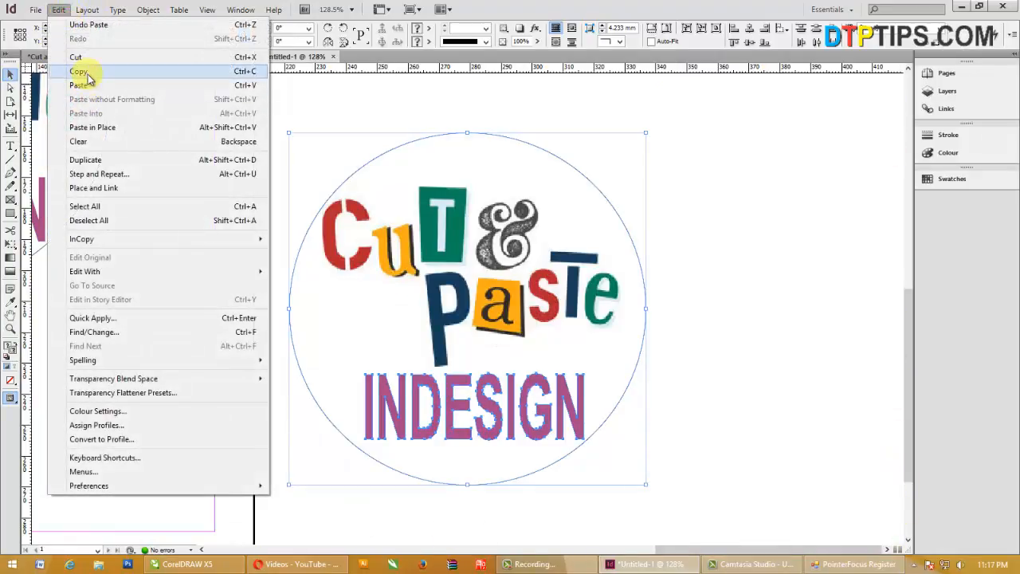
pyautogui.click(738, 68)
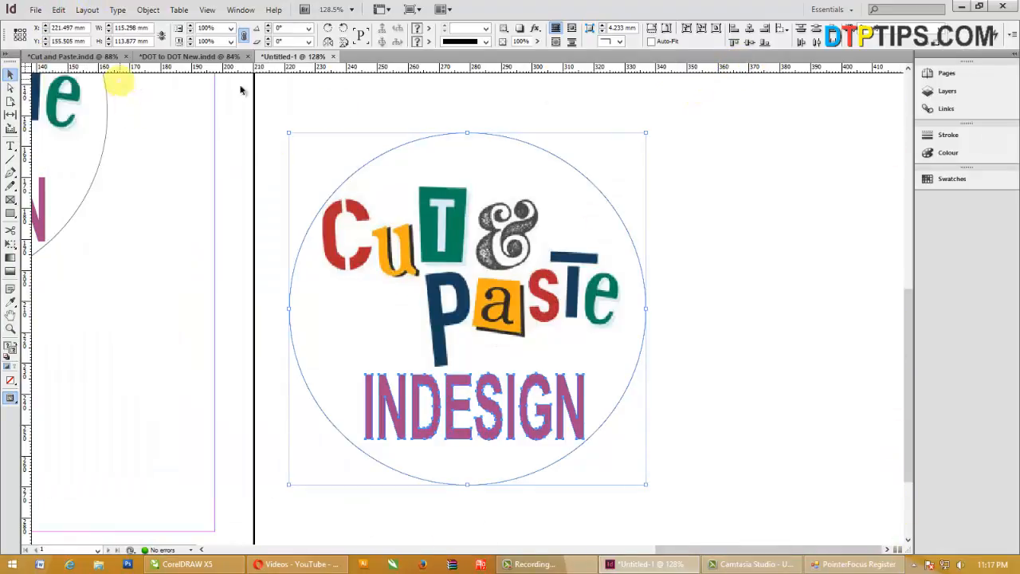
pyautogui.scroll(-1, 375, 431)
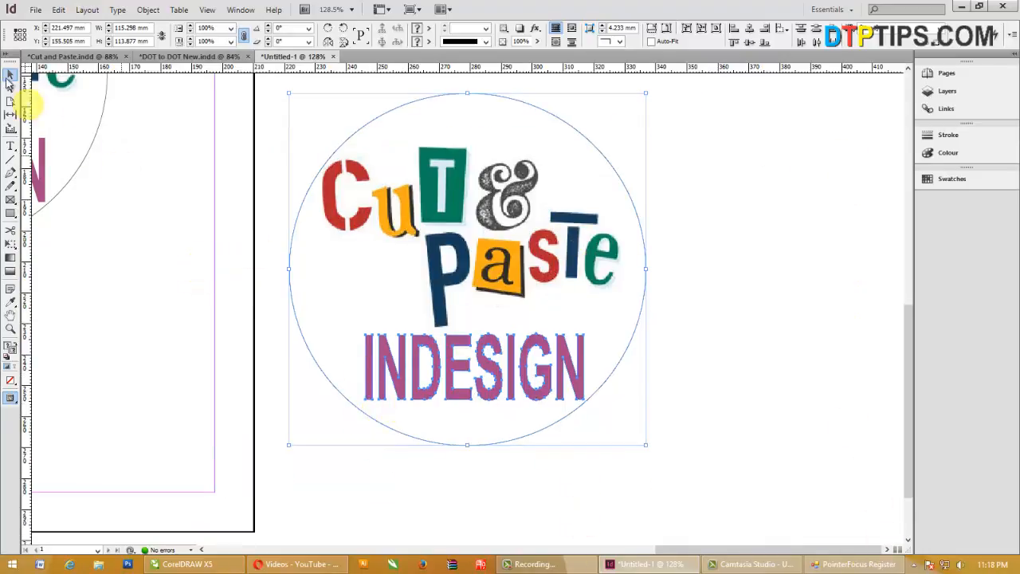
# - Copy only the INDESIGN lettering from the pasteboard artwork, paste it, and delete the pasted duplicate
pyautogui.click(9, 73)
pyautogui.click(428, 396)
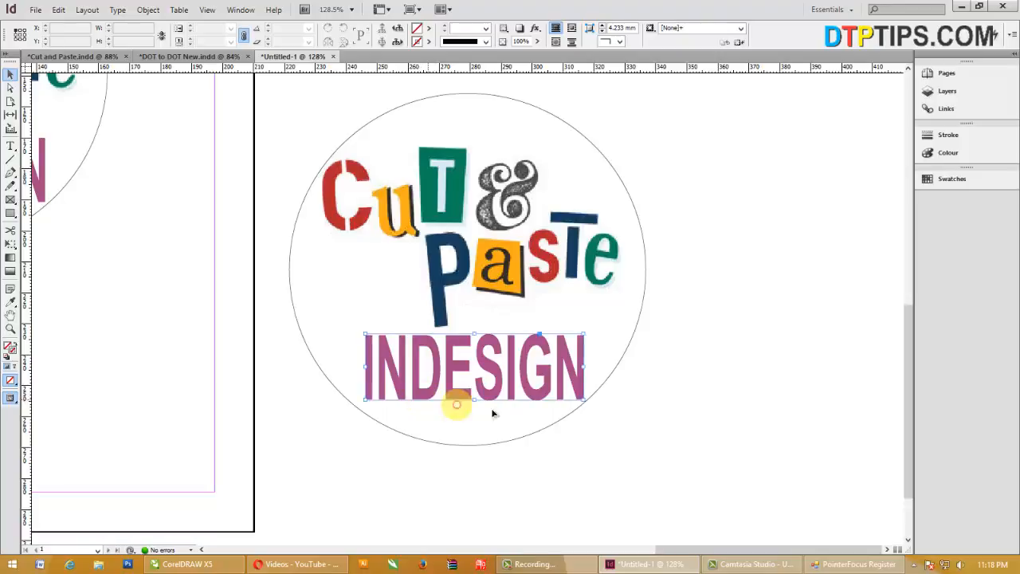
pyautogui.click(58, 10)
pyautogui.click(78, 69)
pyautogui.click(59, 10)
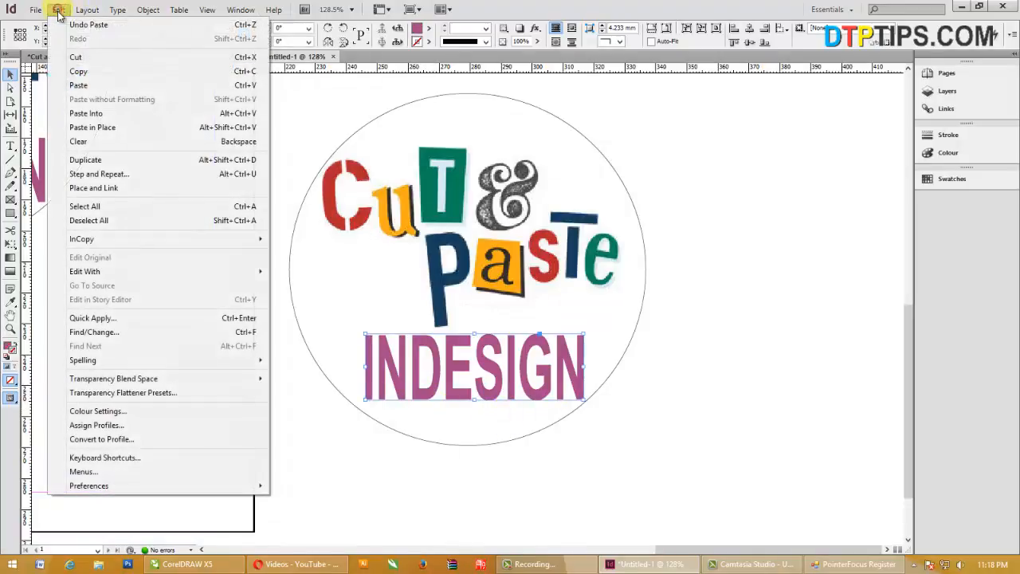
pyautogui.click(78, 83)
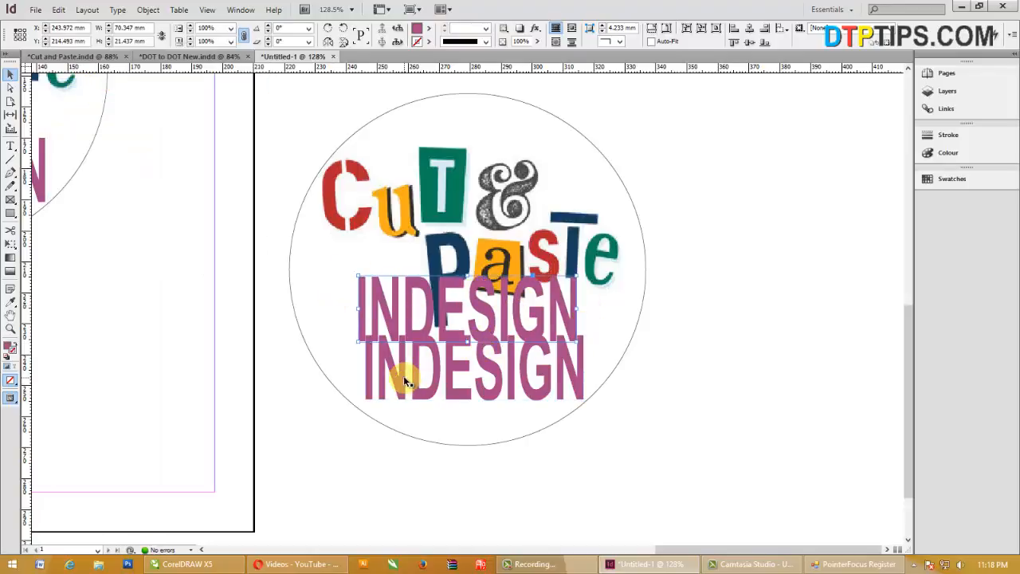
pyautogui.press('Delete')
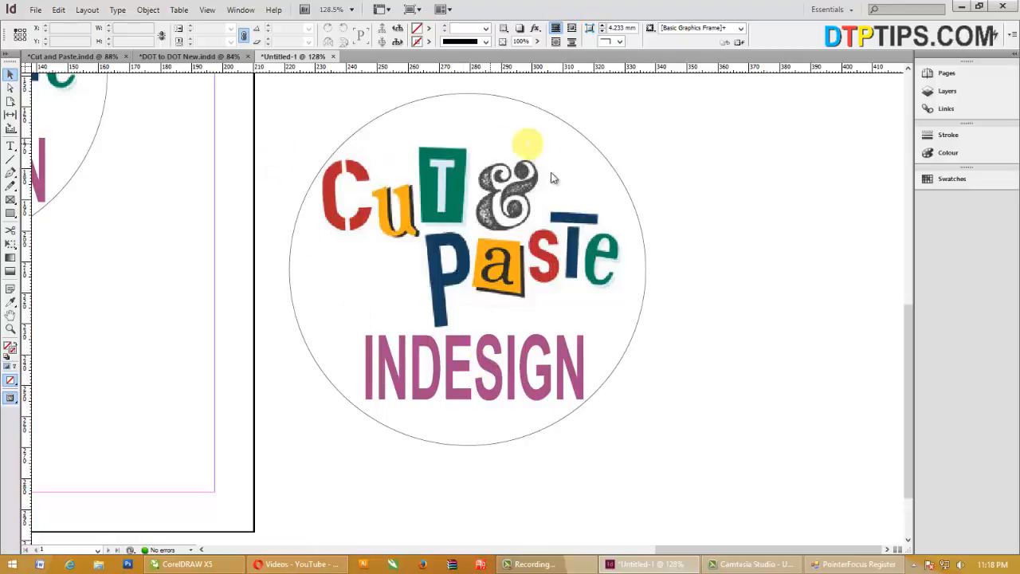
# - Copy the whole circular artwork on the page, including the INDESIGN lettering
pyautogui.scroll(-1, 489, 309)
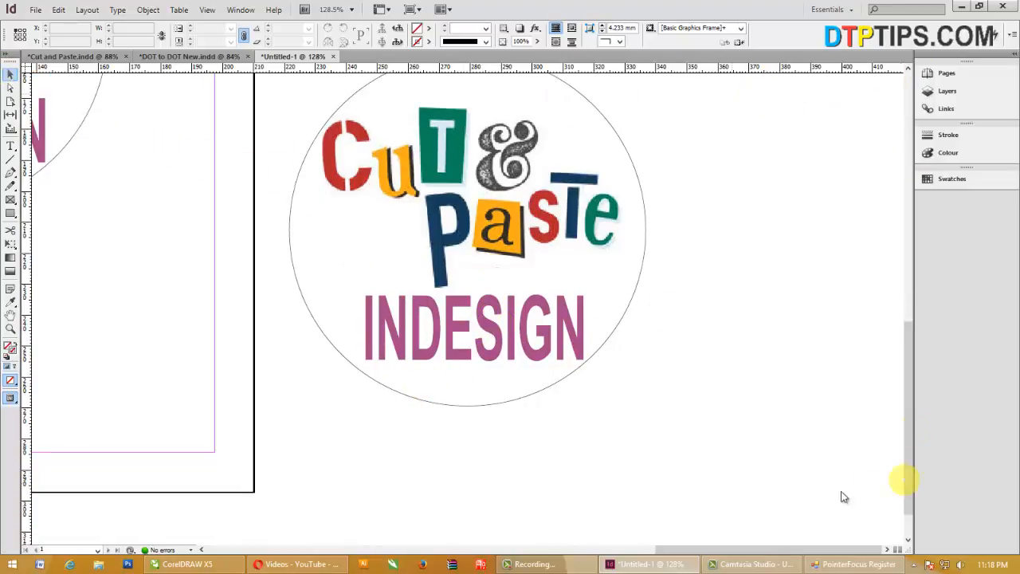
pyautogui.press('alt')
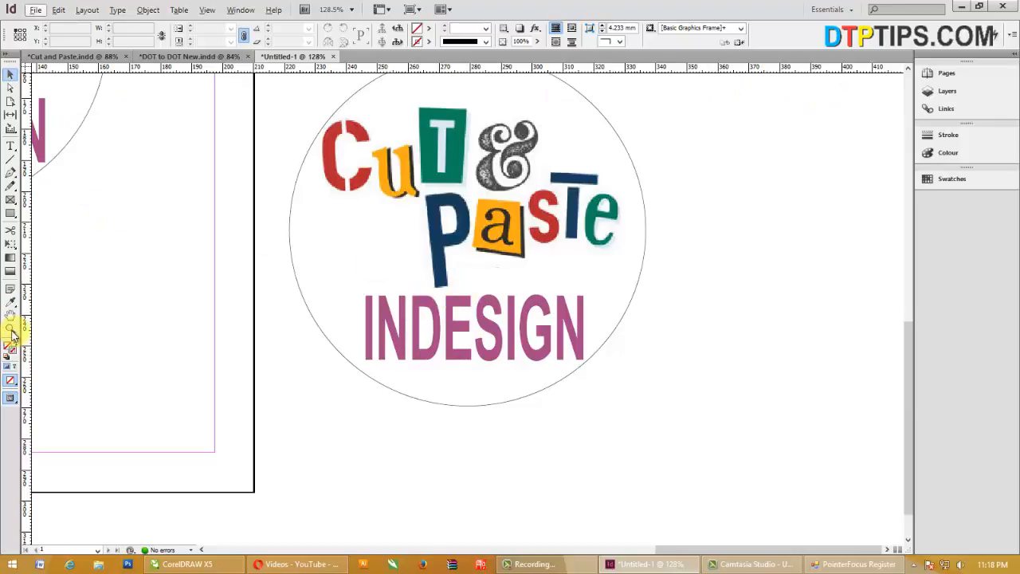
pyautogui.click(10, 328)
pyautogui.rightClick(419, 226)
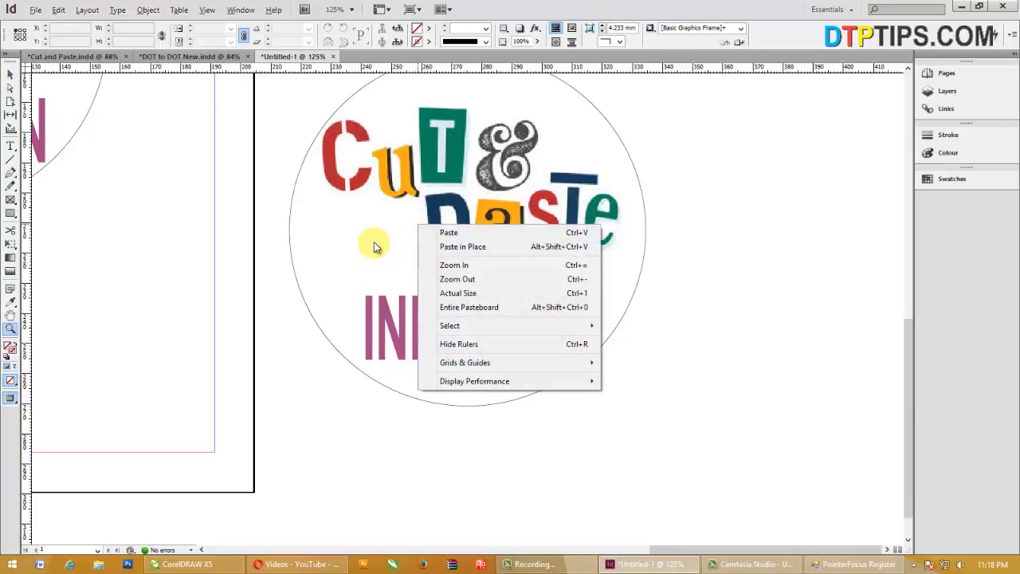
pyautogui.press('Escape')
pyautogui.keyDown('alt'); pyautogui.click(402, 235); pyautogui.keyUp('alt')
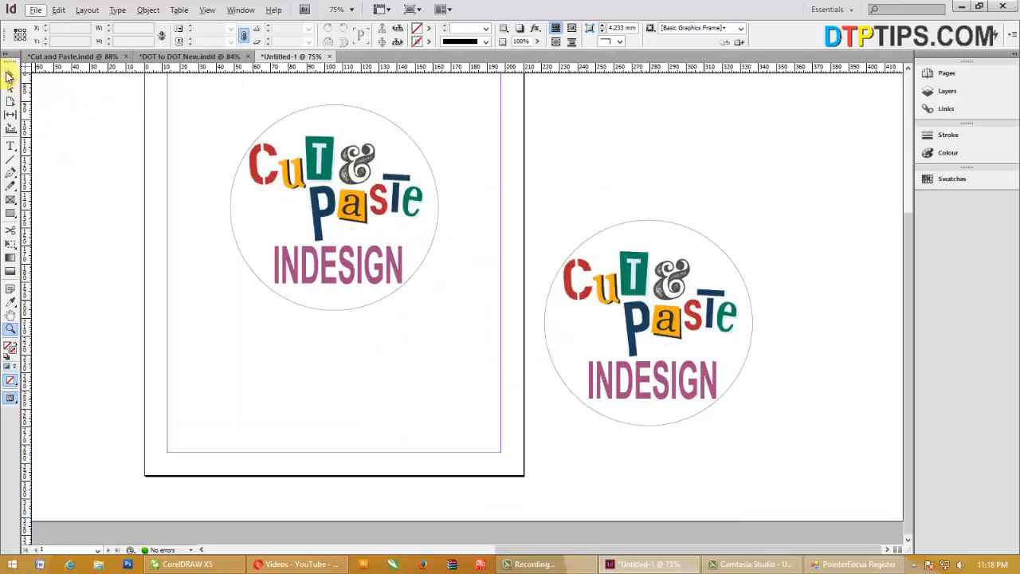
pyautogui.click(8, 76)
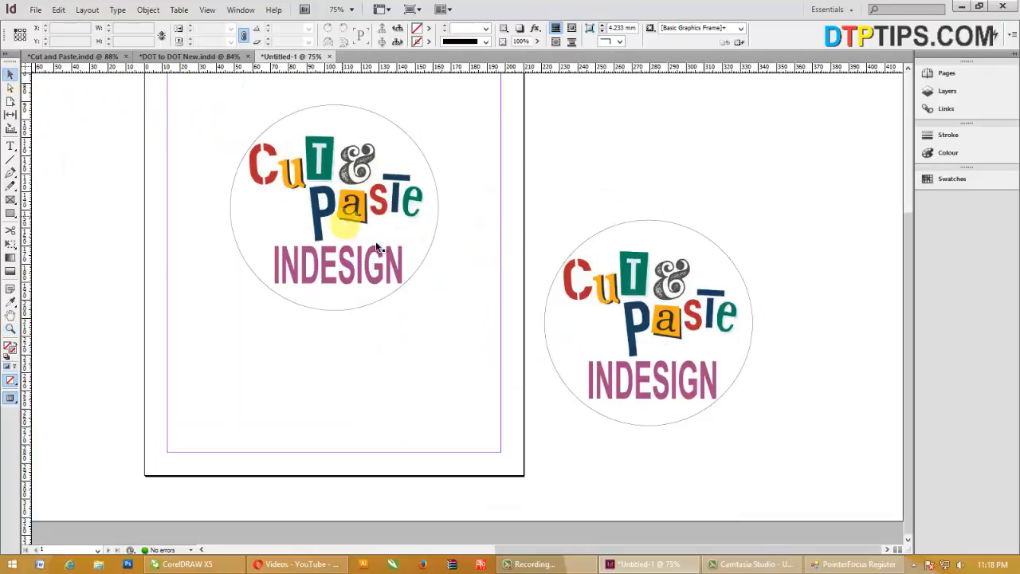
pyautogui.moveTo(542, 196); pyautogui.dragTo(793, 450)
pyautogui.click(497, 141)
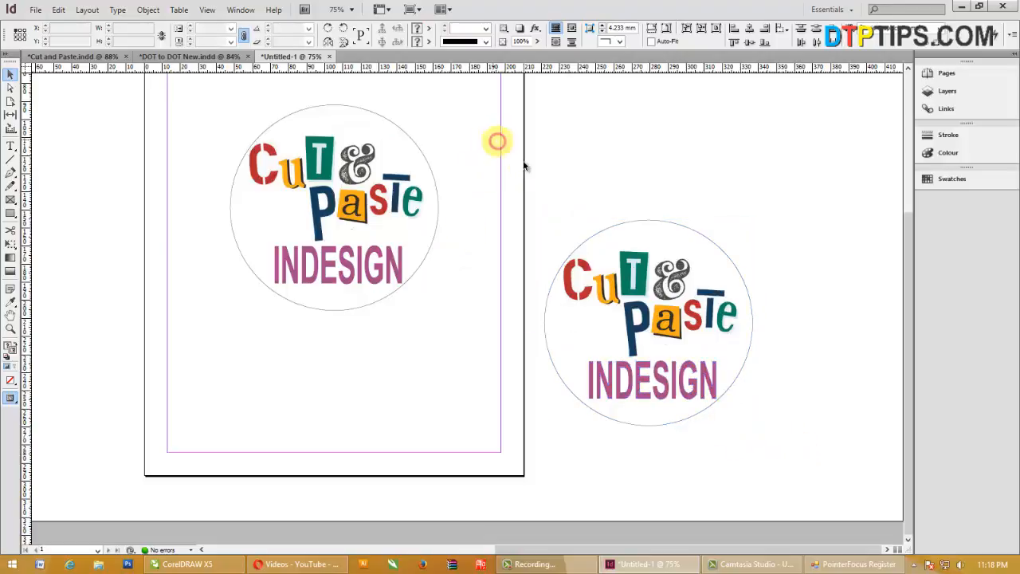
pyautogui.moveTo(455, 88); pyautogui.dragTo(216, 337)
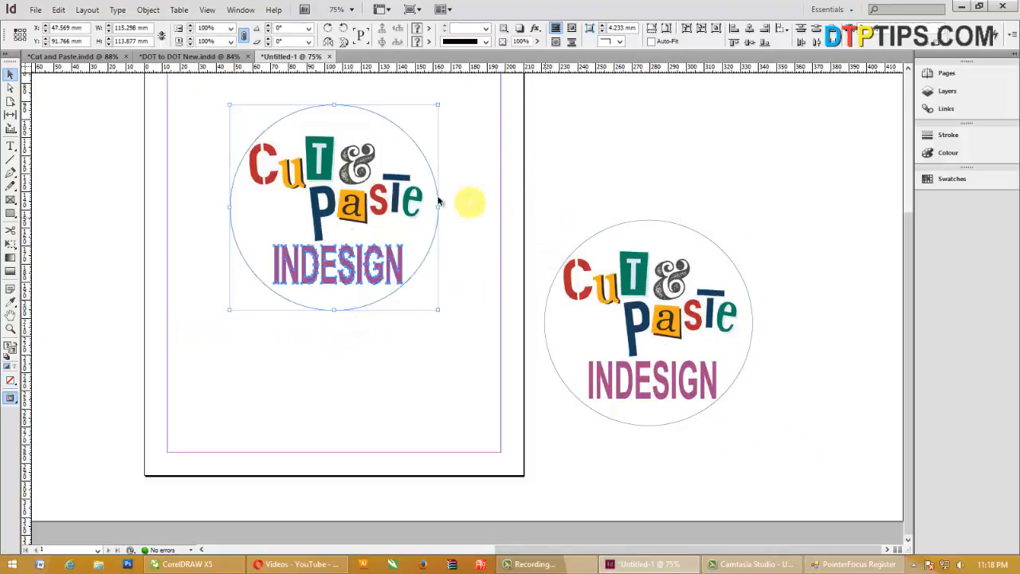
pyautogui.click(60, 10)
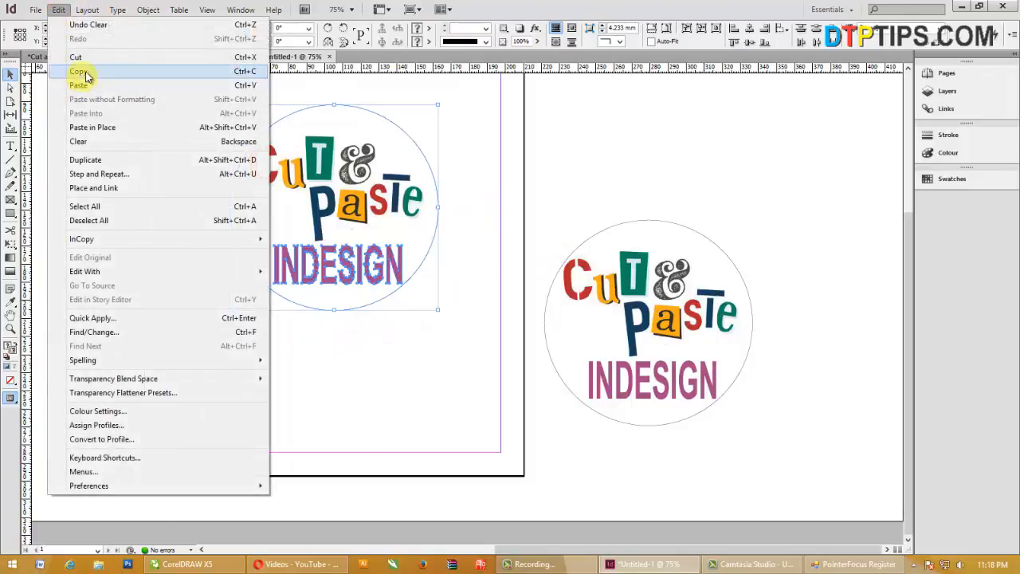
# - Delete the duplicate circular artwork from the pasteboard beside the page
pyautogui.click(519, 186)
pyautogui.moveTo(518, 187); pyautogui.dragTo(805, 464)
pyautogui.press('BackSpace')
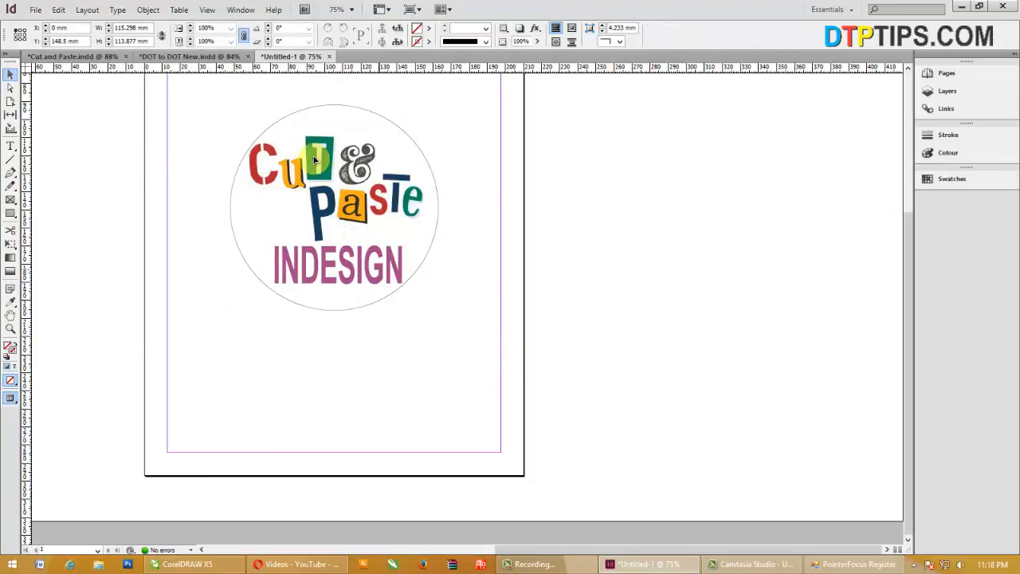
# - Move the page artwork onto the pasteboard at about X 257 mm, Y 114.5 mm, and paste the copied artwork in place on the page
pyautogui.hotkey('ctrl', 'a')
pyautogui.hotkey('ctrl', 'z')
pyautogui.hotkey('ctrl', 'z')
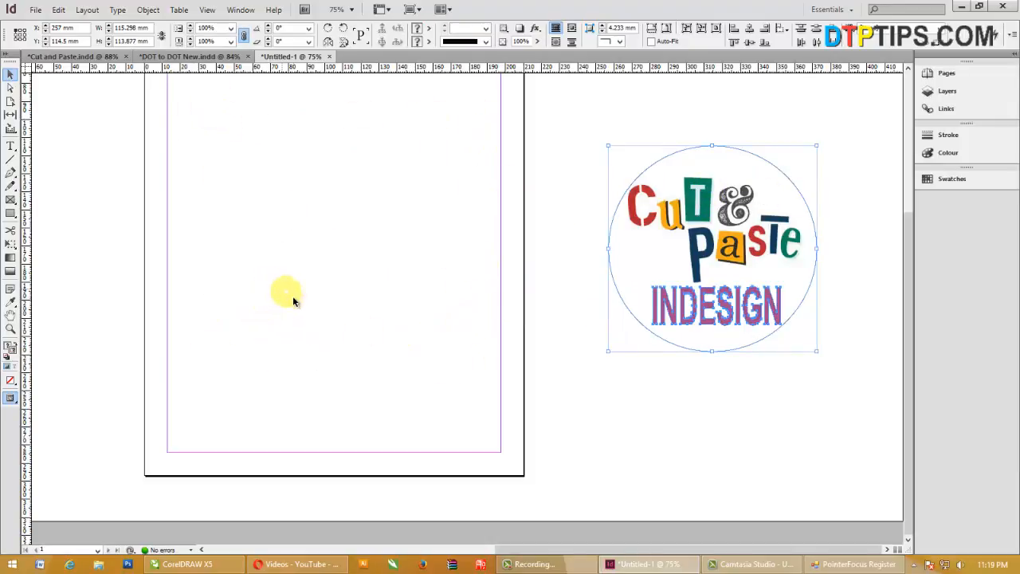
pyautogui.click(59, 10)
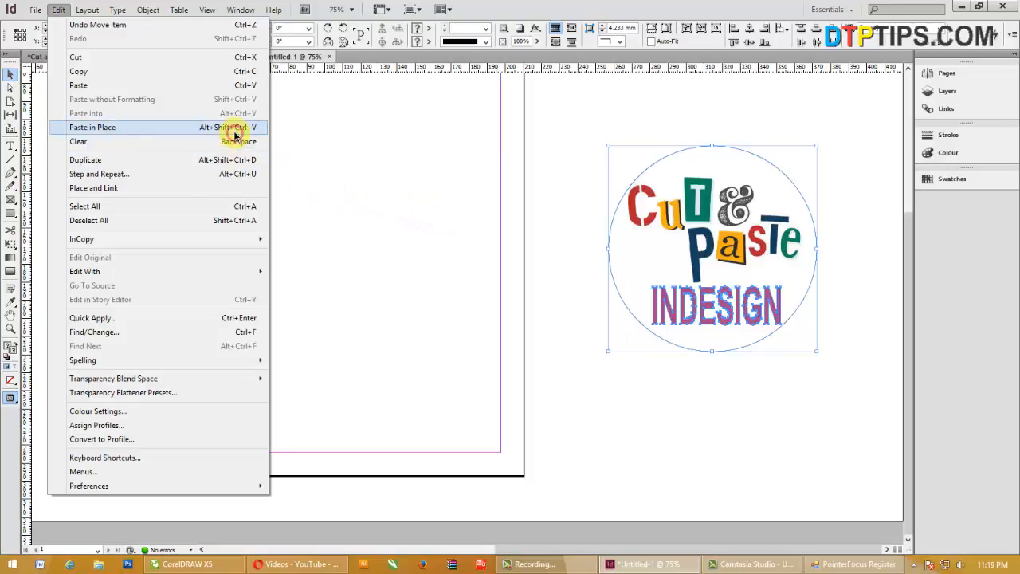
pyautogui.click(236, 134)
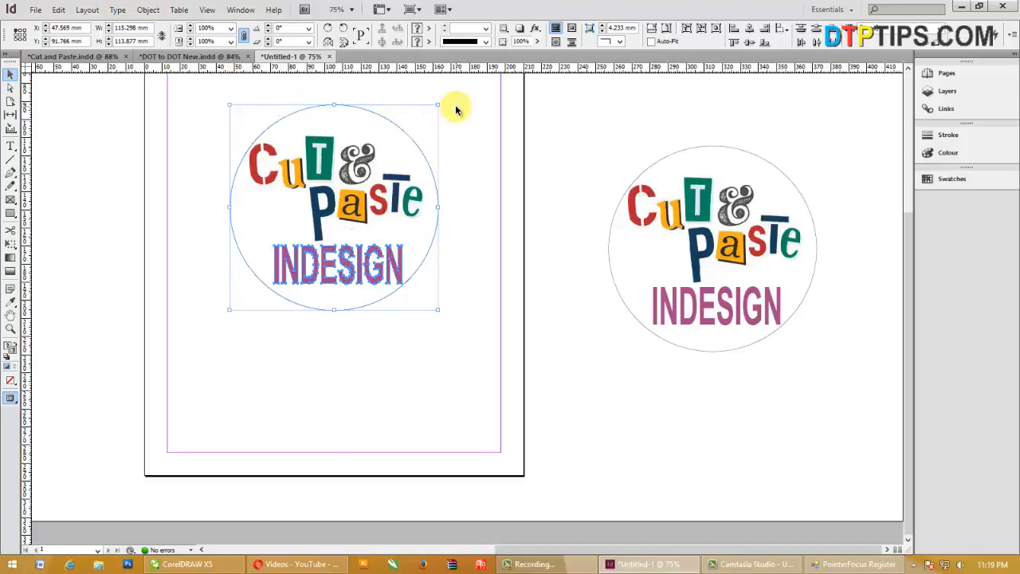
# - Copy the pasteboard artwork, delete it, paste it back with Paste in Place, and clear the selection
pyautogui.moveTo(580, 114); pyautogui.dragTo(866, 405)
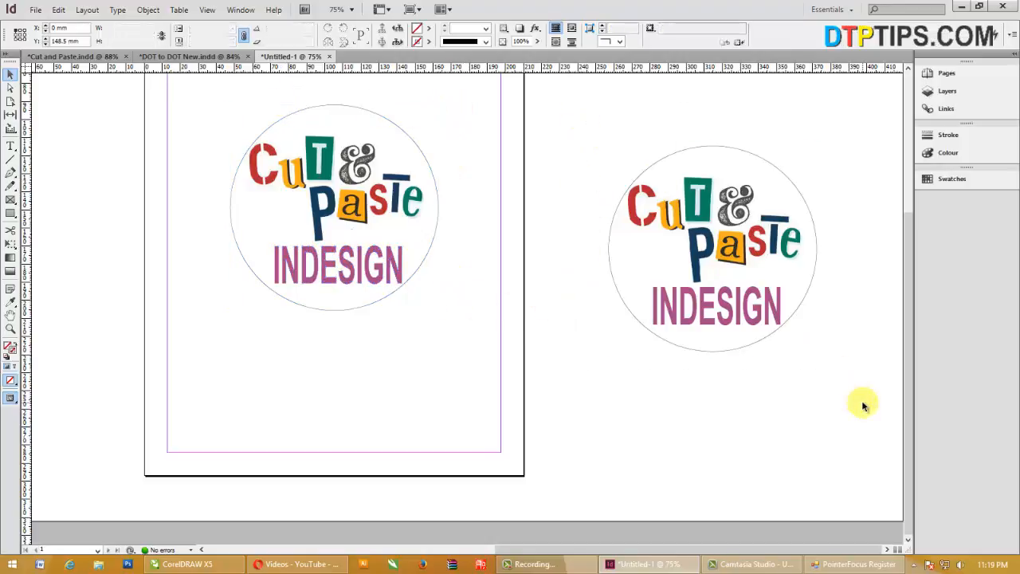
pyautogui.click(59, 9)
pyautogui.click(107, 62)
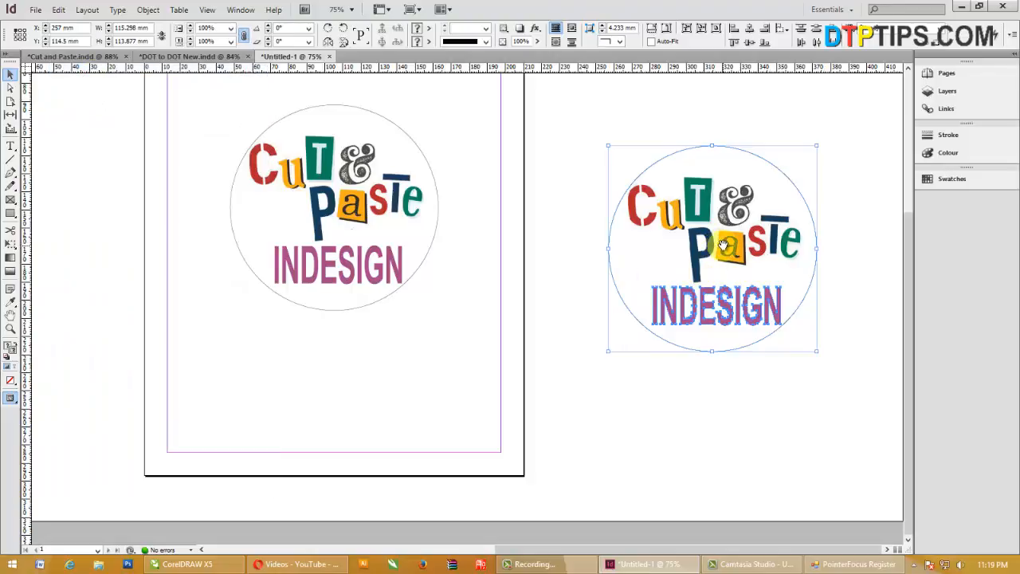
pyautogui.click(59, 10)
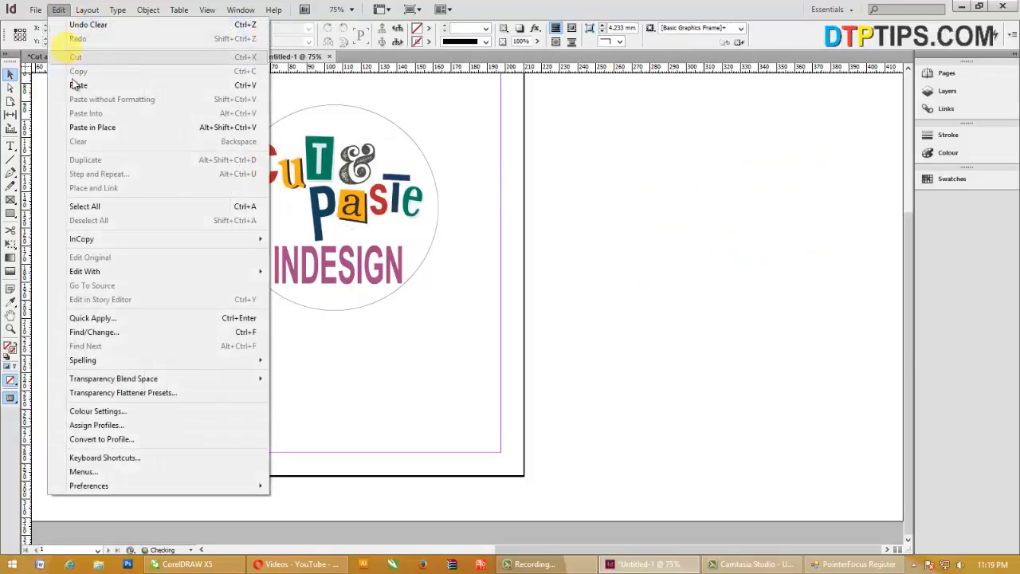
pyautogui.click(87, 130)
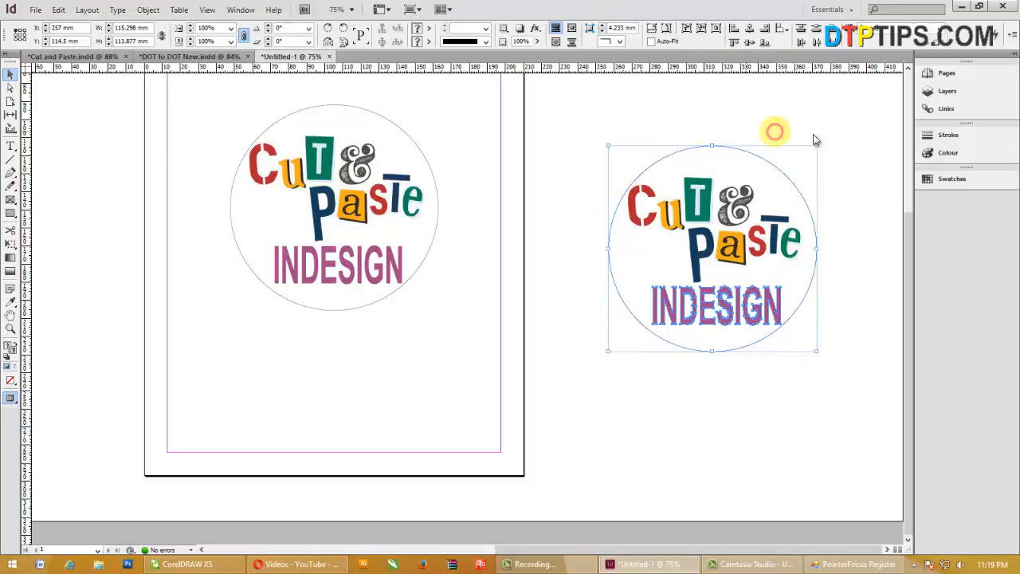
pyautogui.click(557, 346)
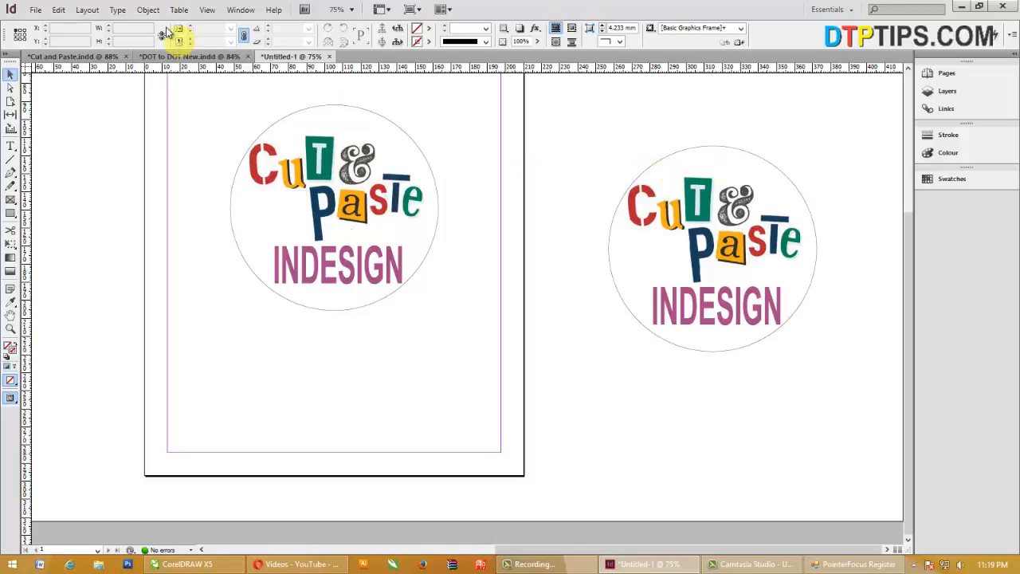
# - Examine the Paste and Paste in Place commands and their keyboard equivalents without changing the layout
pyautogui.click(59, 10)
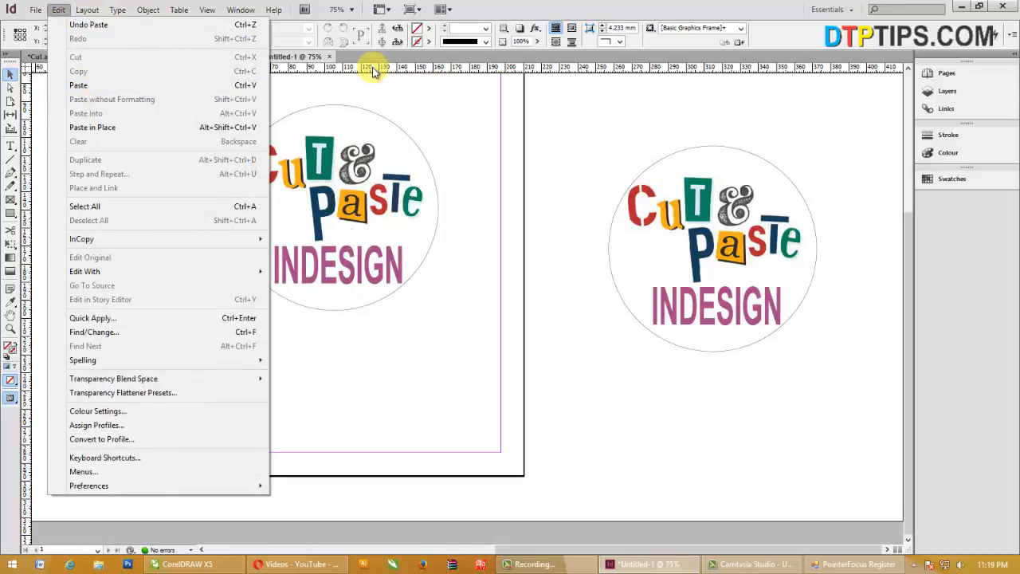
pyautogui.click(497, 355)
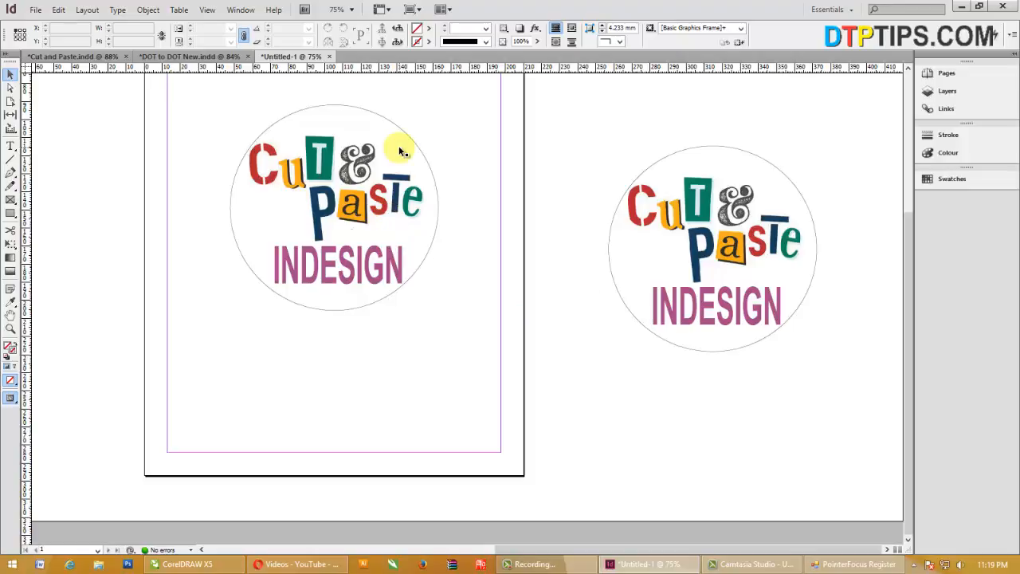
pyautogui.click(59, 9)
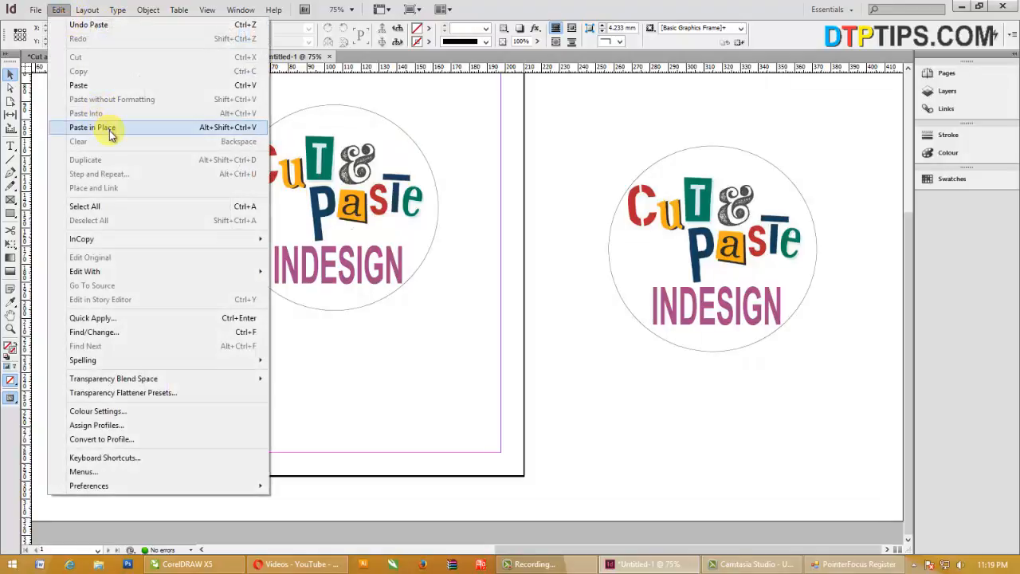
pyautogui.click(112, 132)
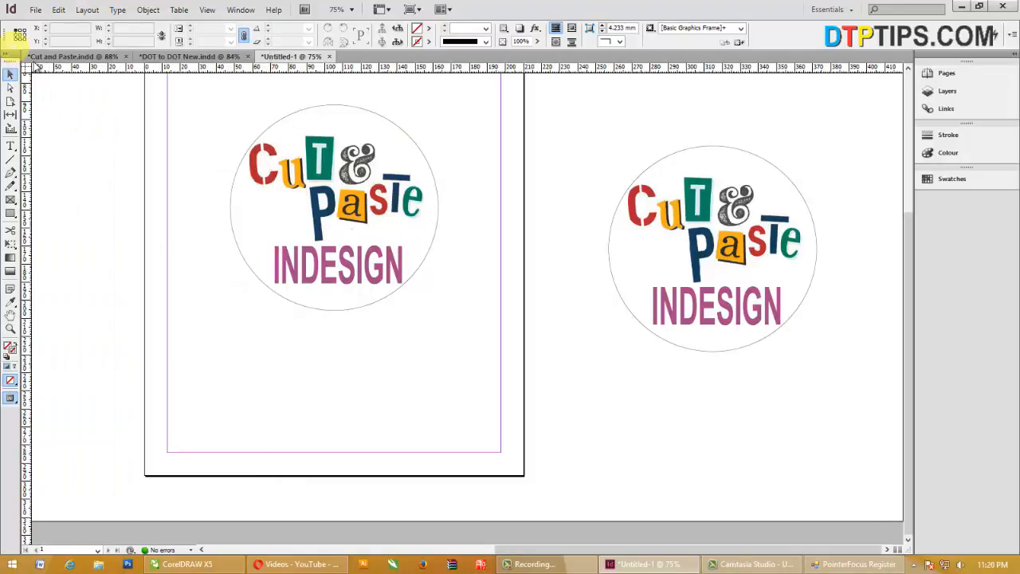
pyautogui.click(58, 9)
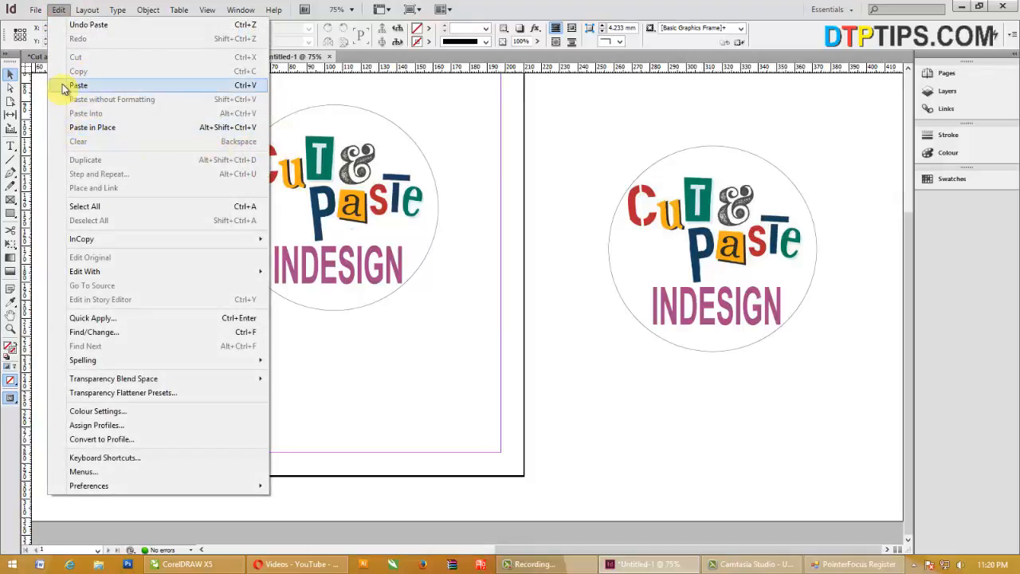
pyautogui.click(345, 72)
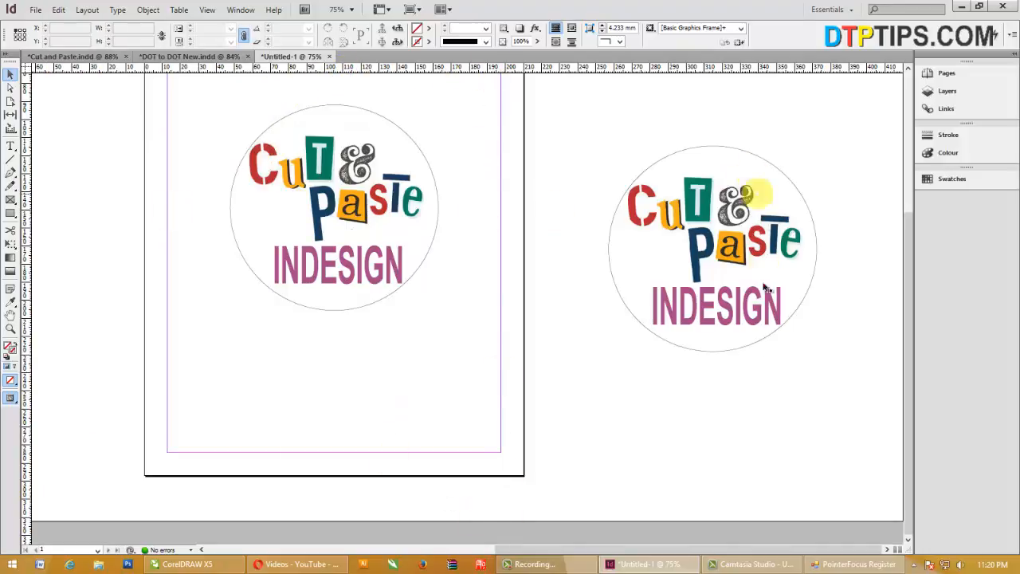
pyautogui.click(59, 11)
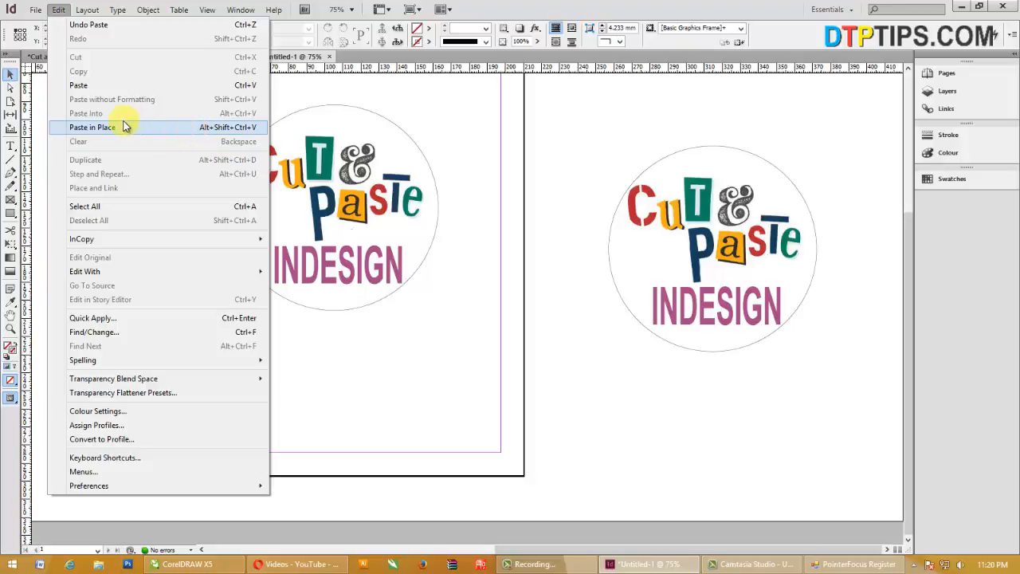
pyautogui.click(45, 91)
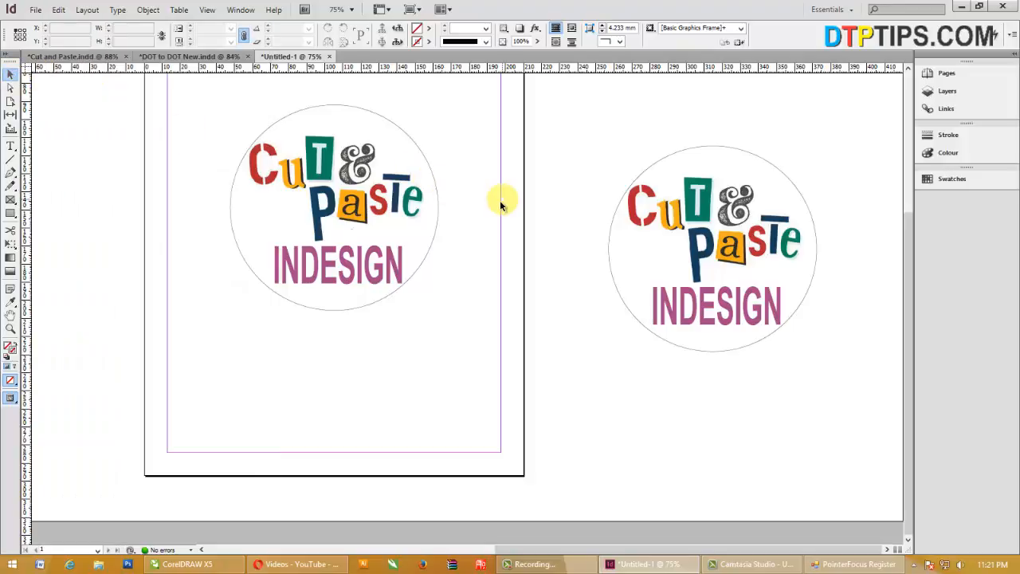
# - Try moving the Cut & Paste circle on the page sideways twice, undoing each move
pyautogui.click(346, 185)
pyautogui.moveTo(338, 148); pyautogui.dragTo(453, 150)
pyautogui.hotkey('ctrl', 'z')
pyautogui.moveTo(333, 176); pyautogui.dragTo(434, 180)
pyautogui.hotkey('ctrl', 'z')
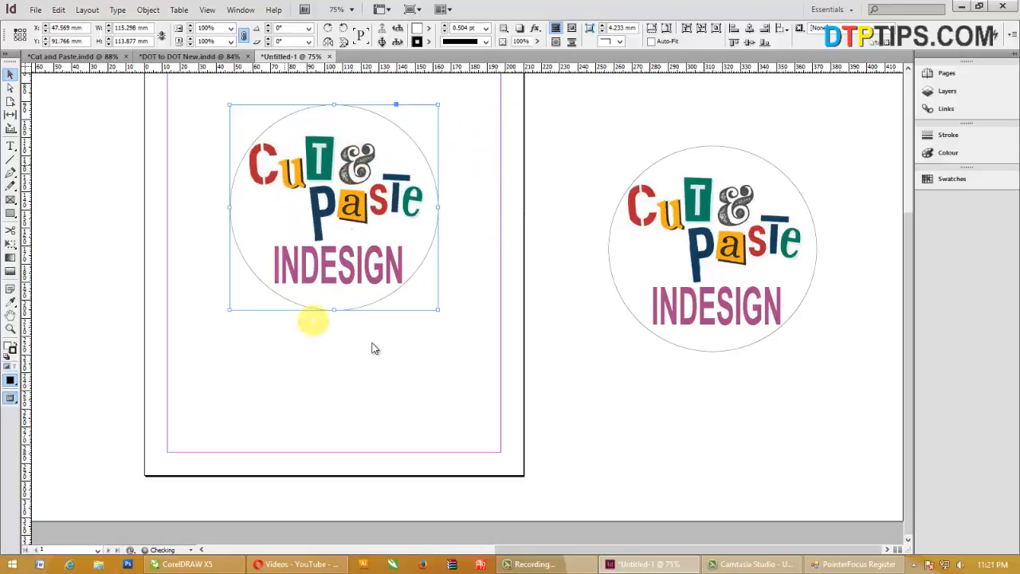
# - Select the INDESIGN lettering and the nested Cut & Paste picture in turn, try moving the picture sideways, and undo the move
pyautogui.click(328, 266)
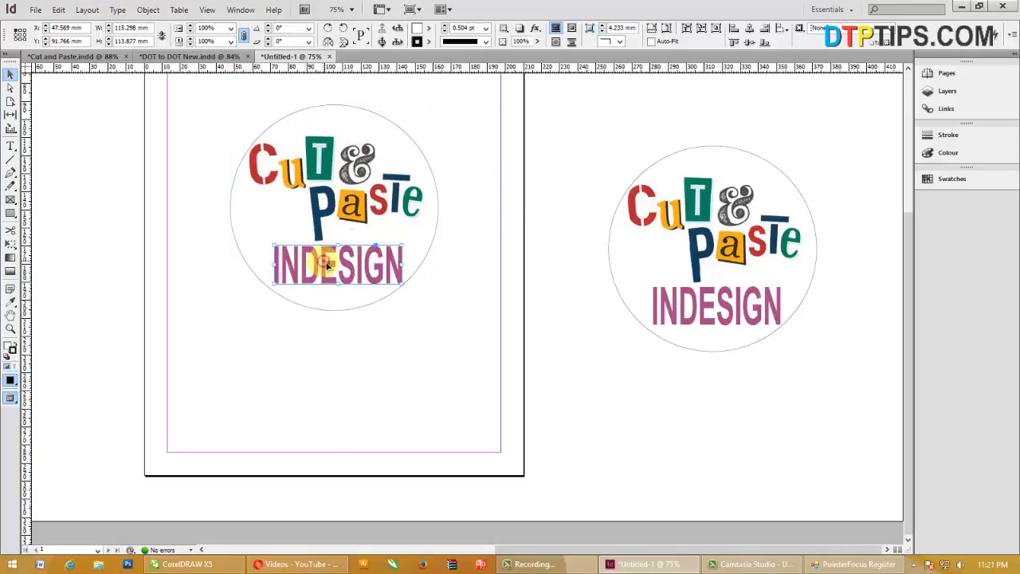
pyautogui.click(306, 184)
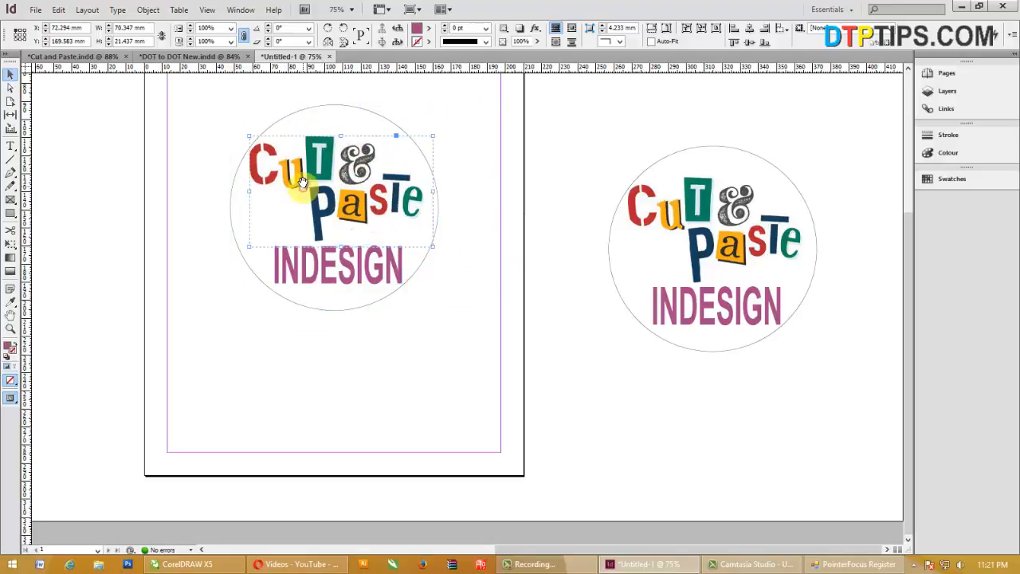
pyautogui.moveTo(306, 183); pyautogui.dragTo(403, 182)
pyautogui.hotkey('ctrl', 'z')
pyautogui.click(461, 140)
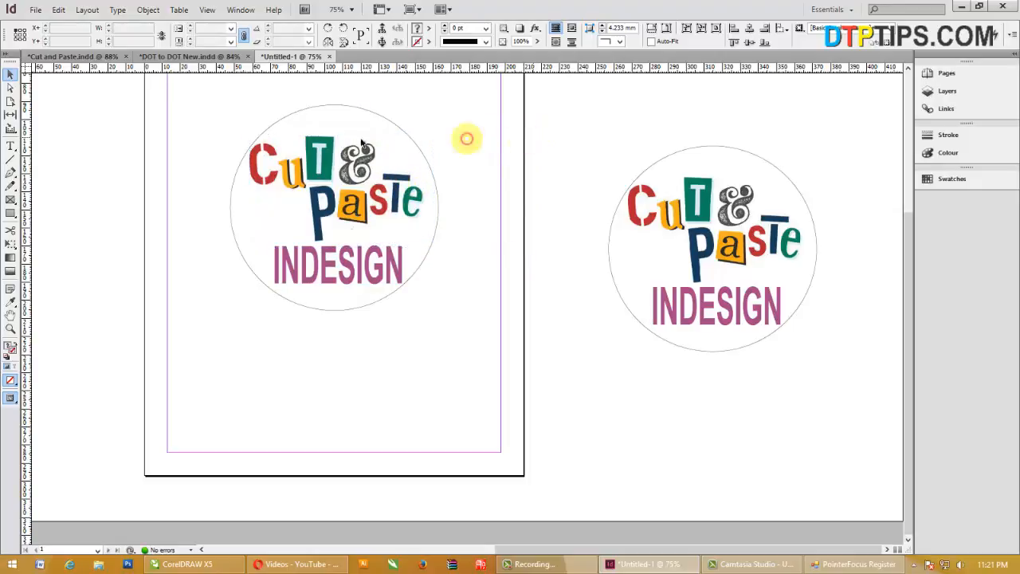
# - Select the circular frame on the page, try two sideways moves from inside the circle, and undo each one
pyautogui.click(335, 132)
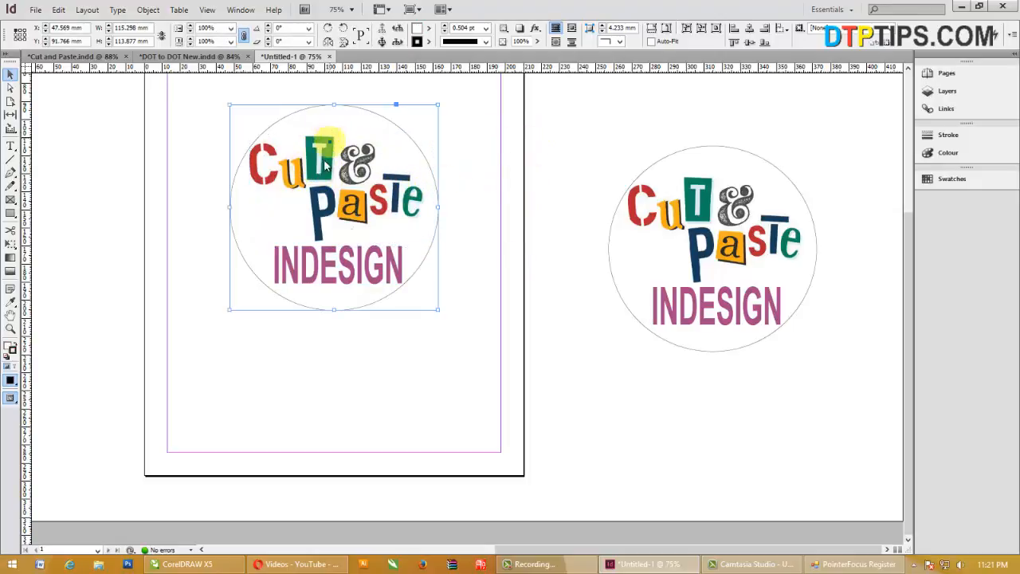
pyautogui.moveTo(299, 154); pyautogui.dragTo(480, 153)
pyautogui.hotkey('ctrl', 'z')
pyautogui.click(493, 240)
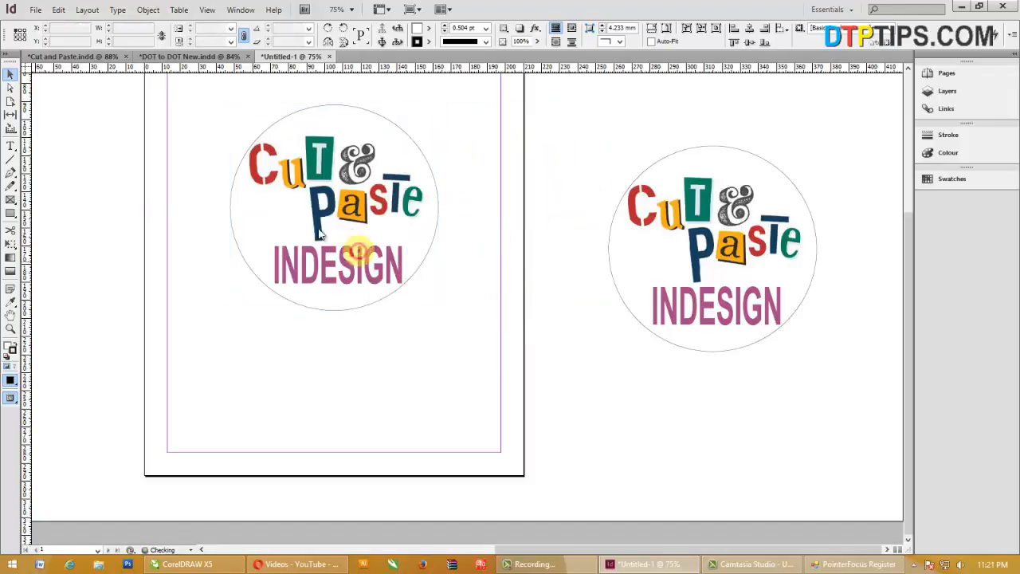
pyautogui.moveTo(300, 169); pyautogui.dragTo(451, 168)
pyautogui.hotkey('ctrl', 'z')
pyautogui.click(515, 190)
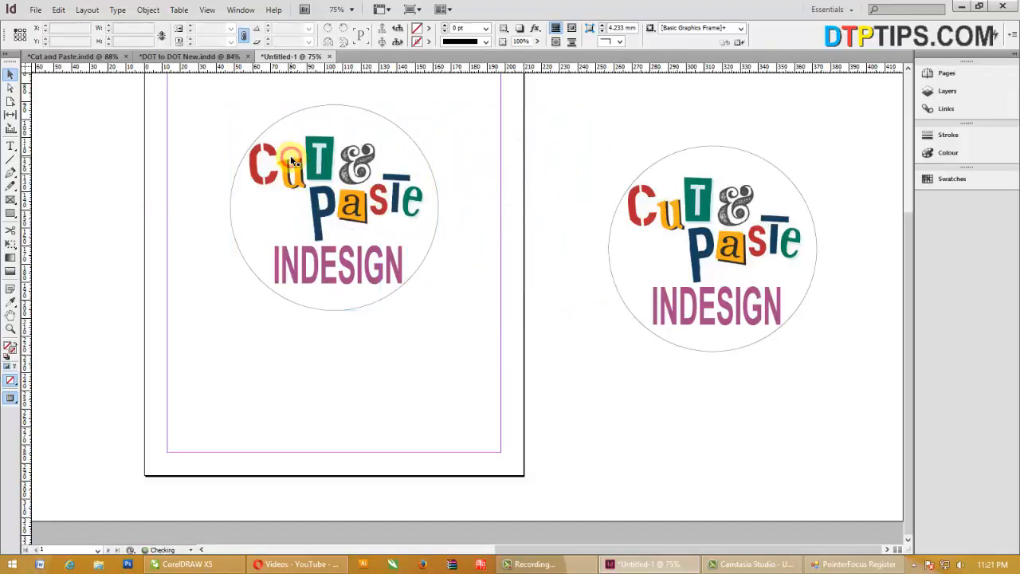
# - Move the circle with its nested Cut & Paste picture to about X 155 mm, Y 189.5 mm, without the INDESIGN lettering
pyautogui.doubleClick(293, 165)
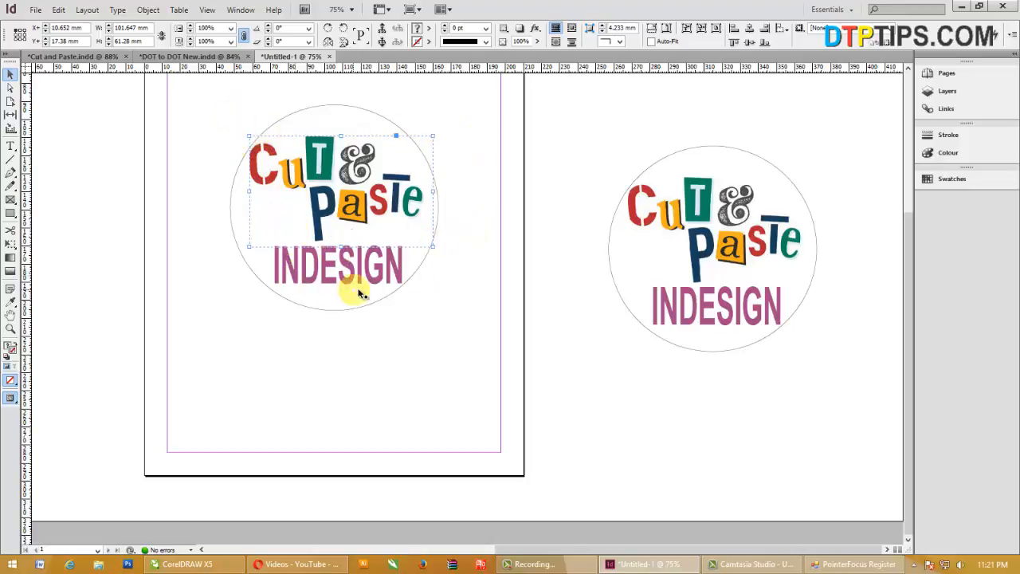
pyautogui.click(510, 175)
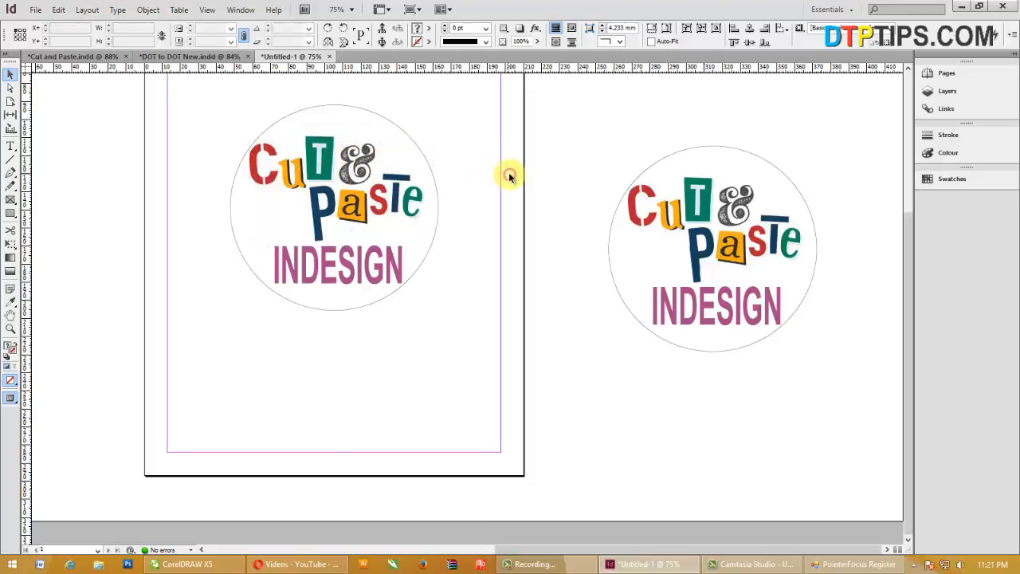
pyautogui.click(318, 171)
pyautogui.moveTo(319, 171); pyautogui.dragTo(510, 349)
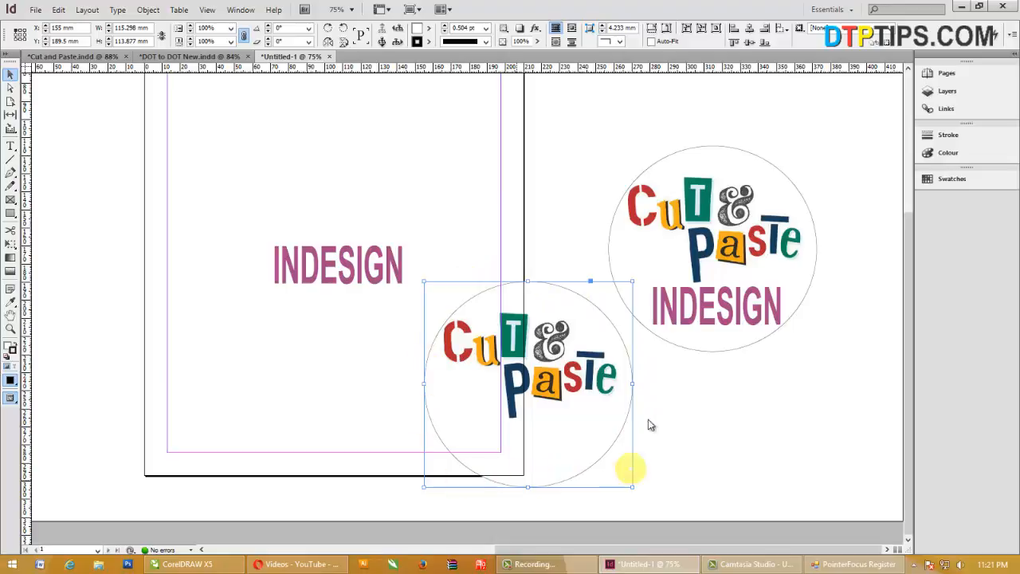
# - Cut the nested Cut & Paste picture out of the page circle and move the empty circle to about X 132.5 mm, Y 120.5 mm
pyautogui.click(515, 352)
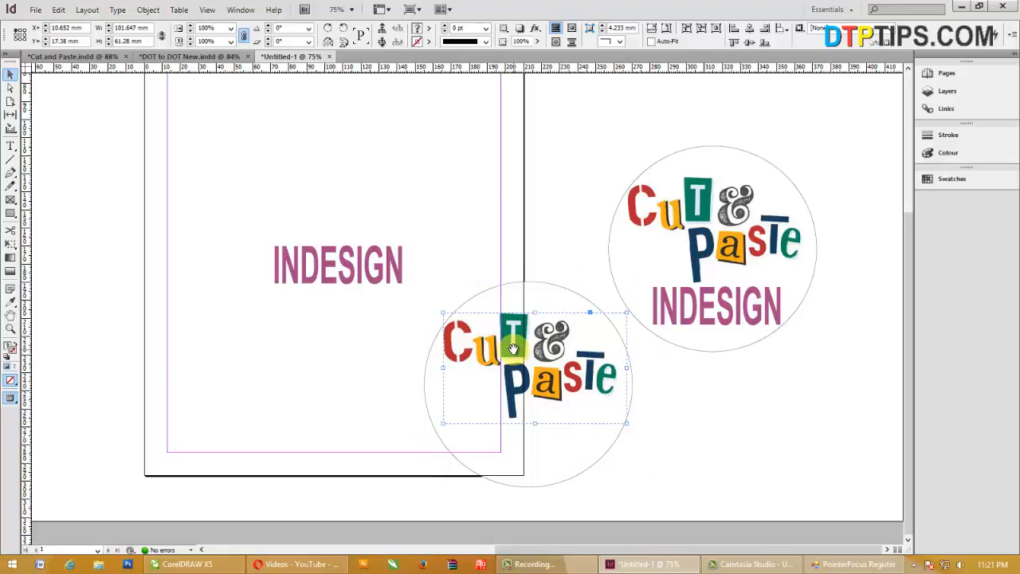
pyautogui.hotkey('ctrl', 'x')
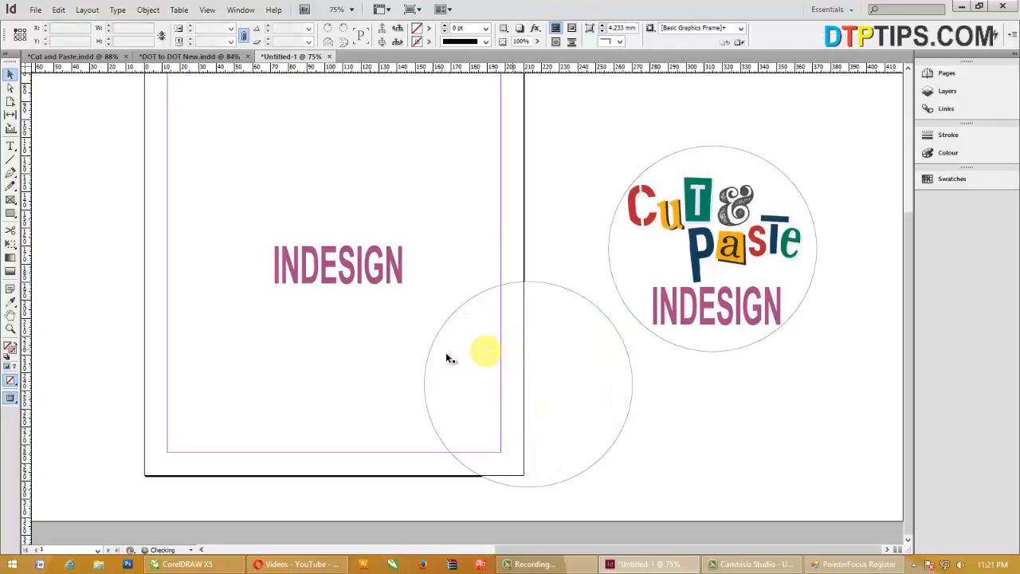
pyautogui.moveTo(531, 381); pyautogui.dragTo(434, 188)
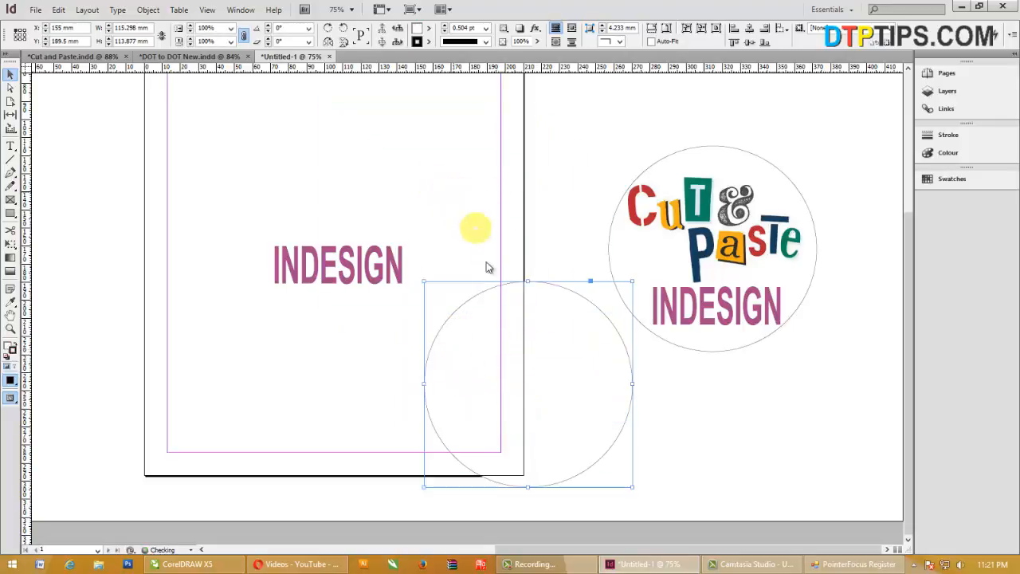
pyautogui.moveTo(522, 284); pyautogui.dragTo(481, 159)
# - Paste the Cut & Paste picture loose onto the page and move it across the page's lower left edge
pyautogui.click(242, 275)
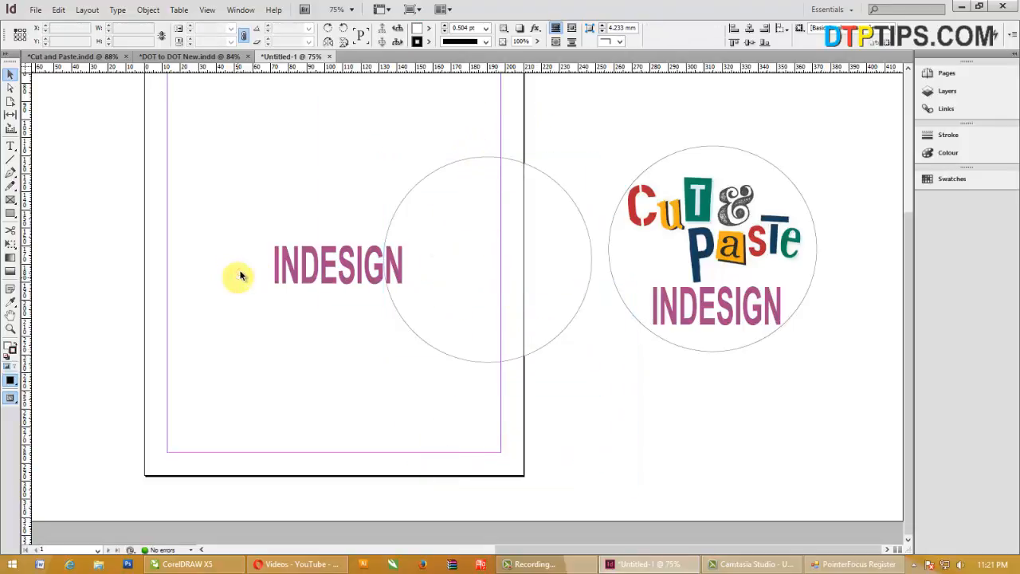
pyautogui.hotkey('ctrl', 'v')
pyautogui.moveTo(463, 281); pyautogui.dragTo(222, 341)
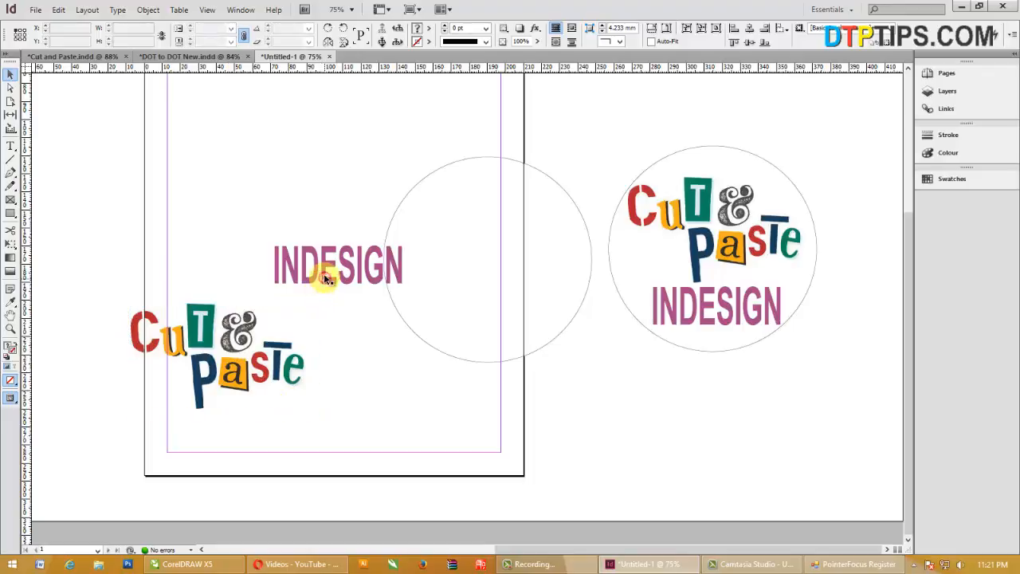
# - Move the Cut & Paste picture to about X 8.4 mm, Y 174.5 mm and place the INDESIGN lettering just below it
pyautogui.moveTo(325, 273); pyautogui.dragTo(382, 402)
pyautogui.click(381, 403)
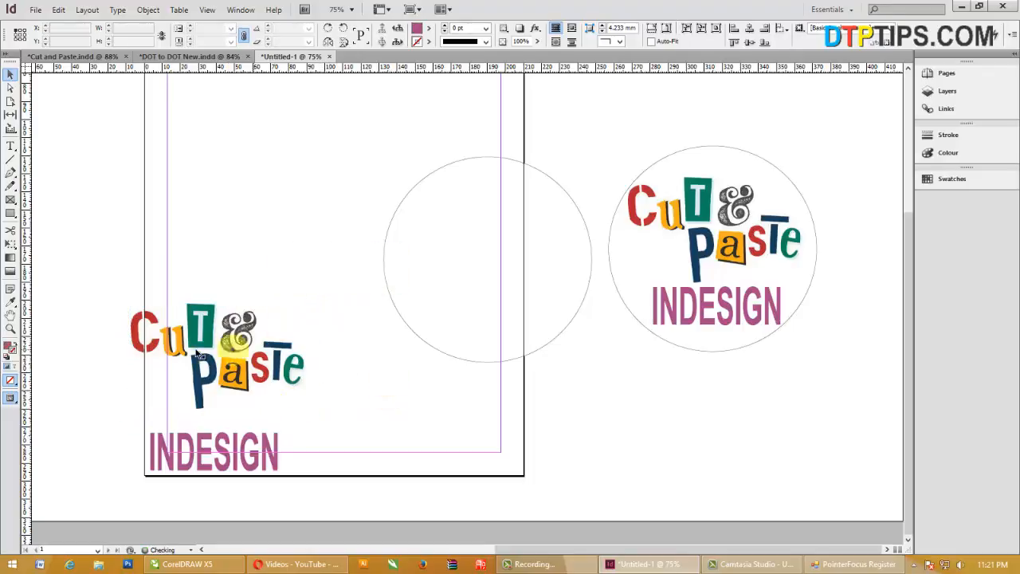
pyautogui.click(212, 338)
pyautogui.moveTo(200, 331); pyautogui.dragTo(251, 265)
pyautogui.moveTo(223, 450); pyautogui.dragTo(255, 388)
# - Cut the picture and INDESIGN lettering together, check Paste Into for the empty circle, and paste both loose over it
pyautogui.keyDown('shift'); pyautogui.click(228, 278); pyautogui.keyUp('shift')
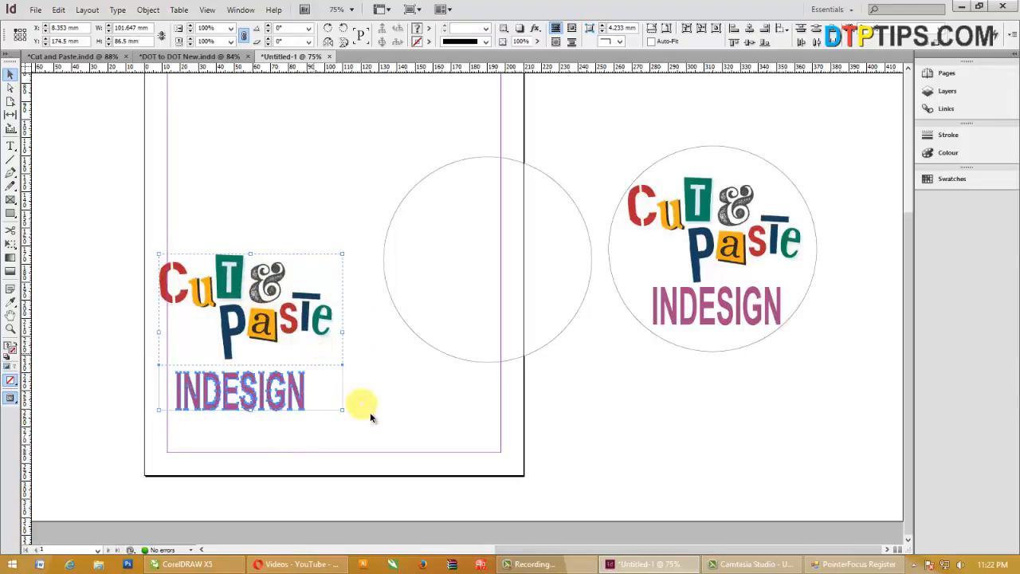
pyautogui.hotkey('ctrl', 'x')
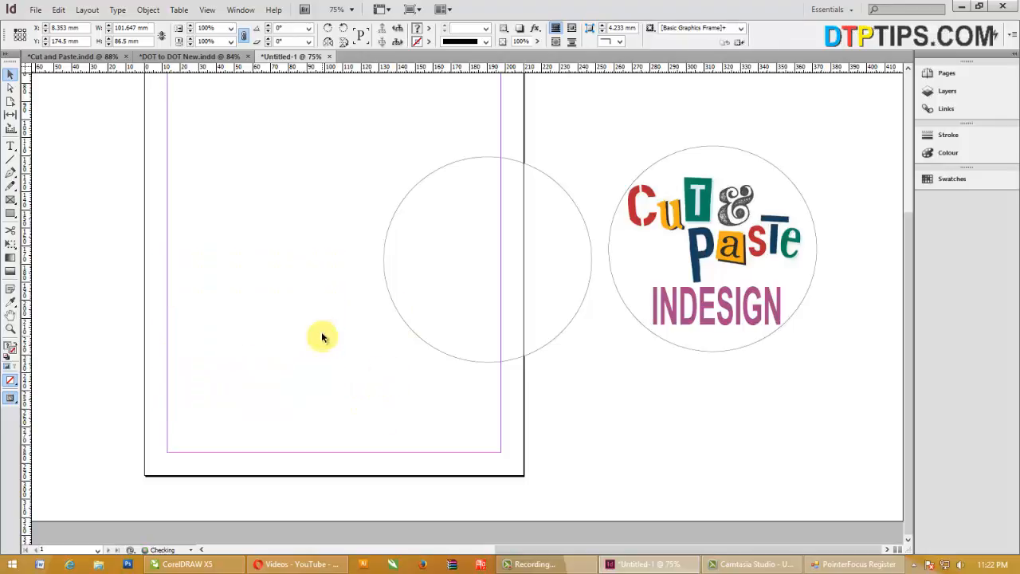
pyautogui.click(441, 263)
pyautogui.click(59, 9)
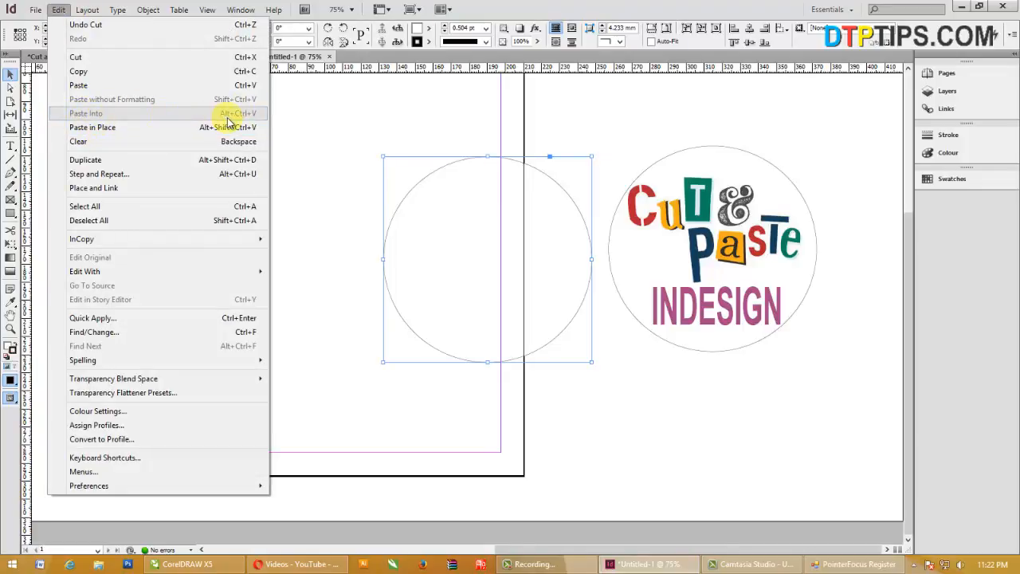
pyautogui.click(333, 135)
pyautogui.hotkey('ctrl', 'v')
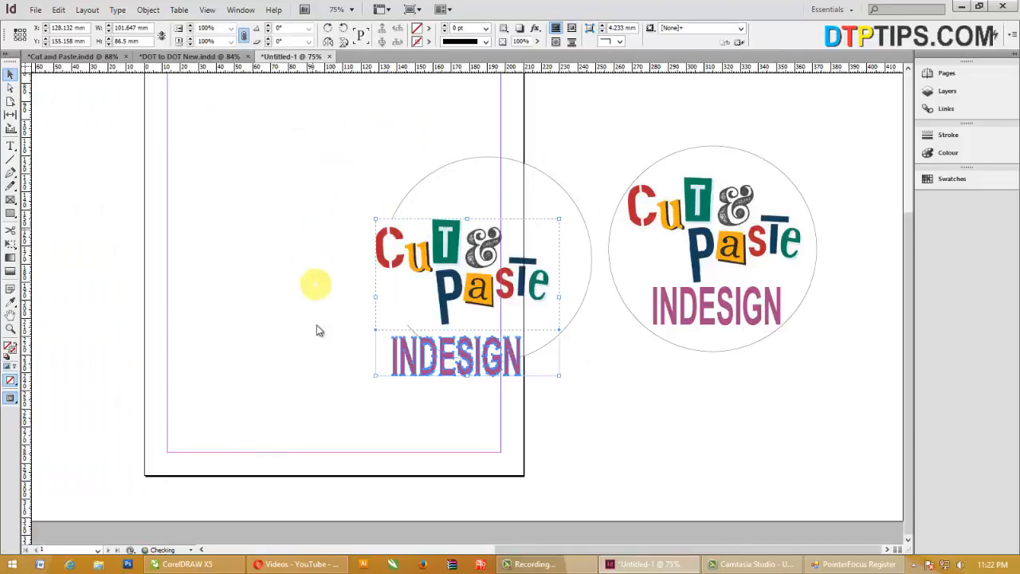
# - Select only the frame of the loose Cut & Paste picture and cut it, leaving the INDESIGN lettering out
pyautogui.click(471, 423)
pyautogui.click(453, 284)
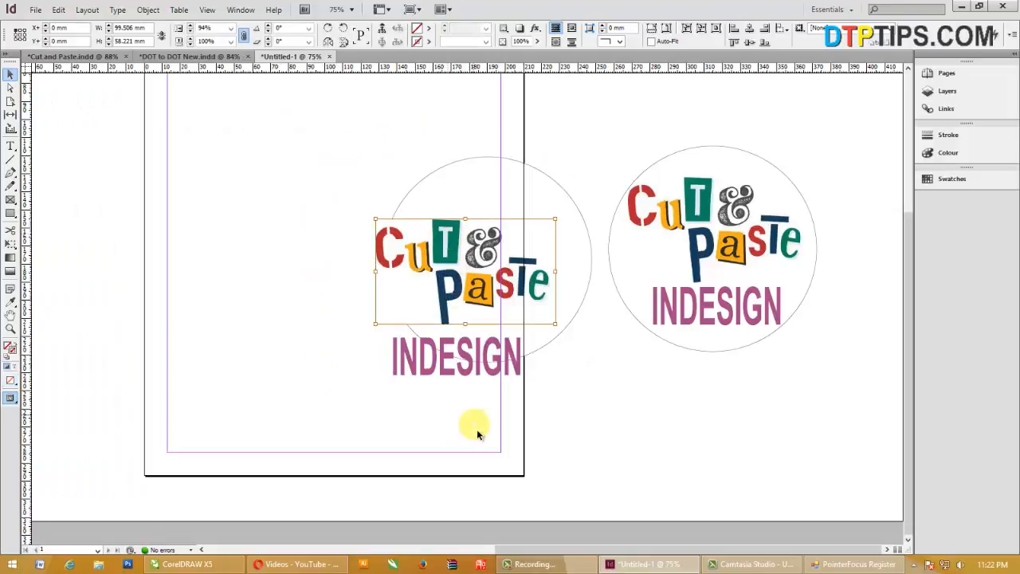
pyautogui.click(477, 428)
pyautogui.click(455, 253)
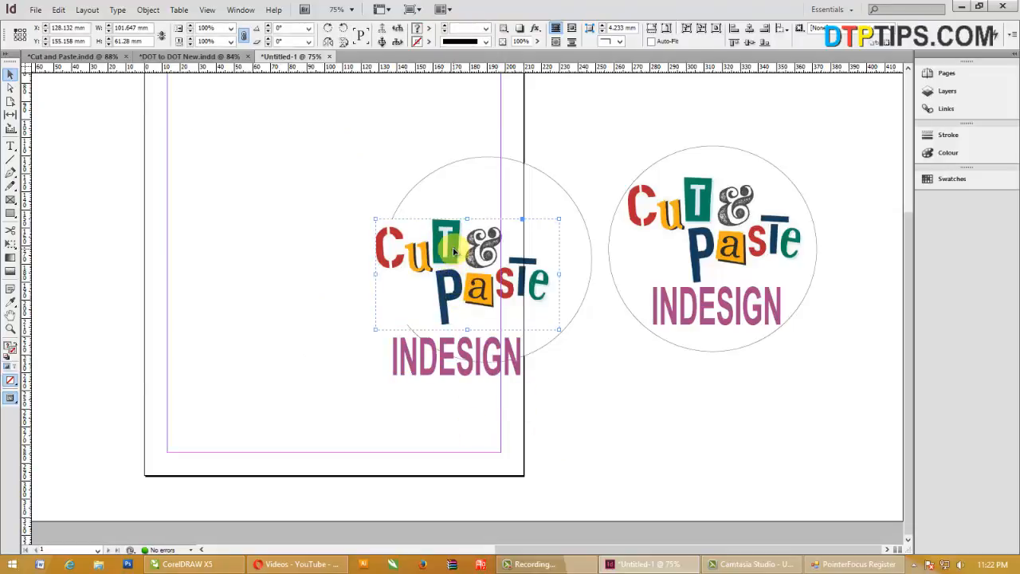
pyautogui.hotkey('ctrl', 'x')
# - Paste the Cut & Paste picture into the empty circle with Paste Into and undo the paste
pyautogui.click(421, 167)
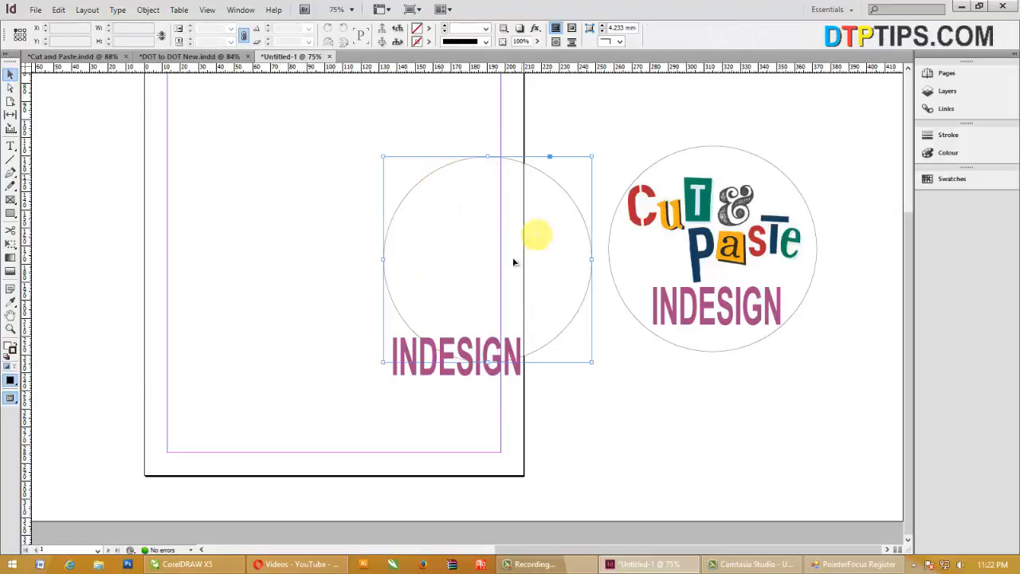
pyautogui.click(58, 9)
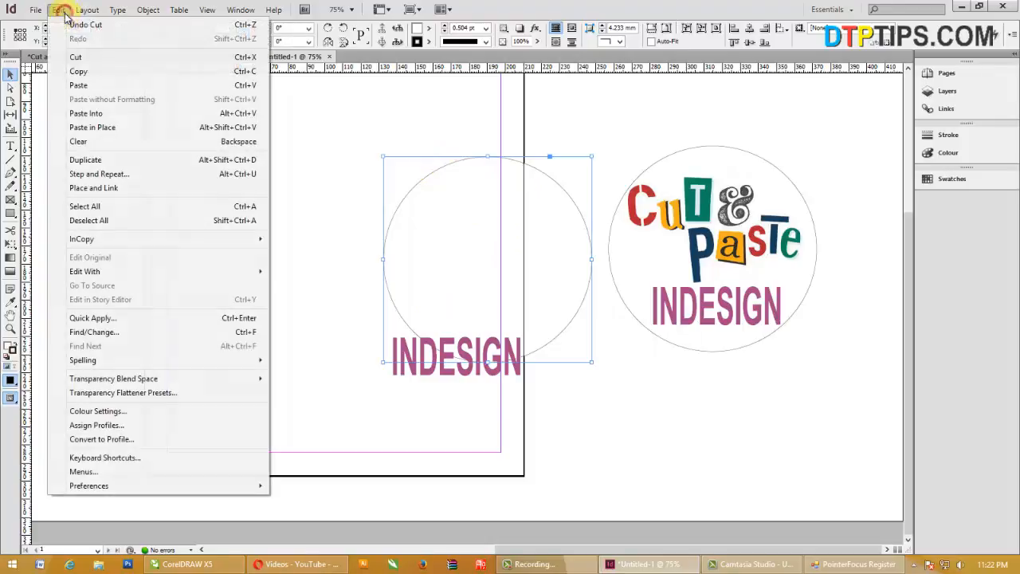
pyautogui.click(90, 116)
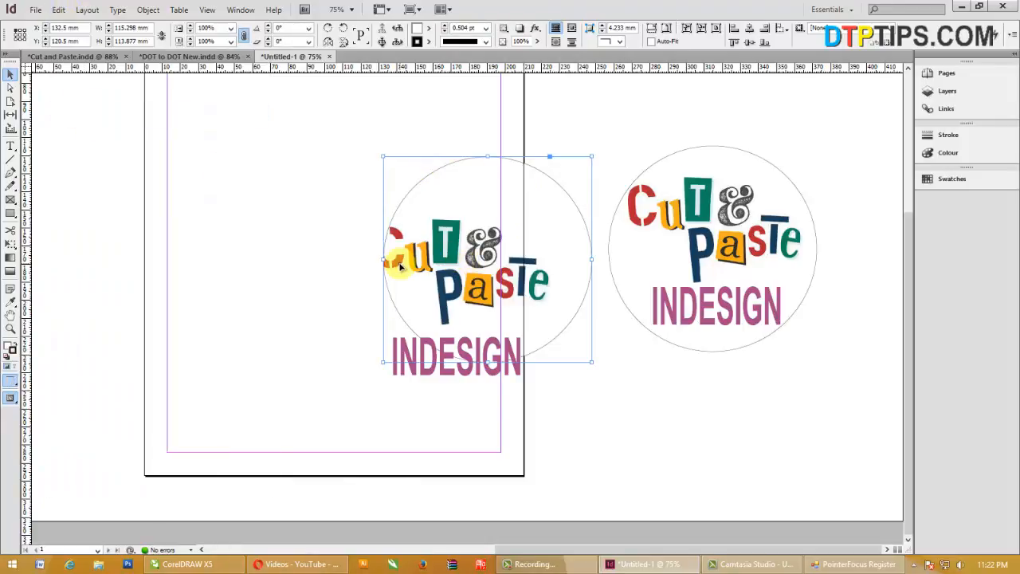
pyautogui.hotkey('ctrl', 'z')
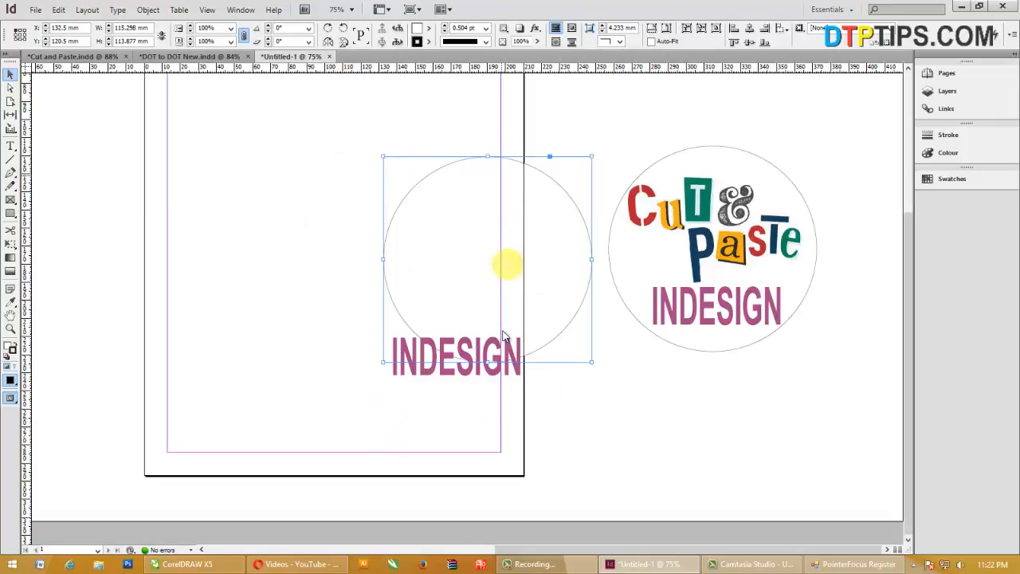
# - Paste the Cut & Paste picture loose over the circle, cut it again, and select the empty circle
pyautogui.hotkey('ctrl', 'v')
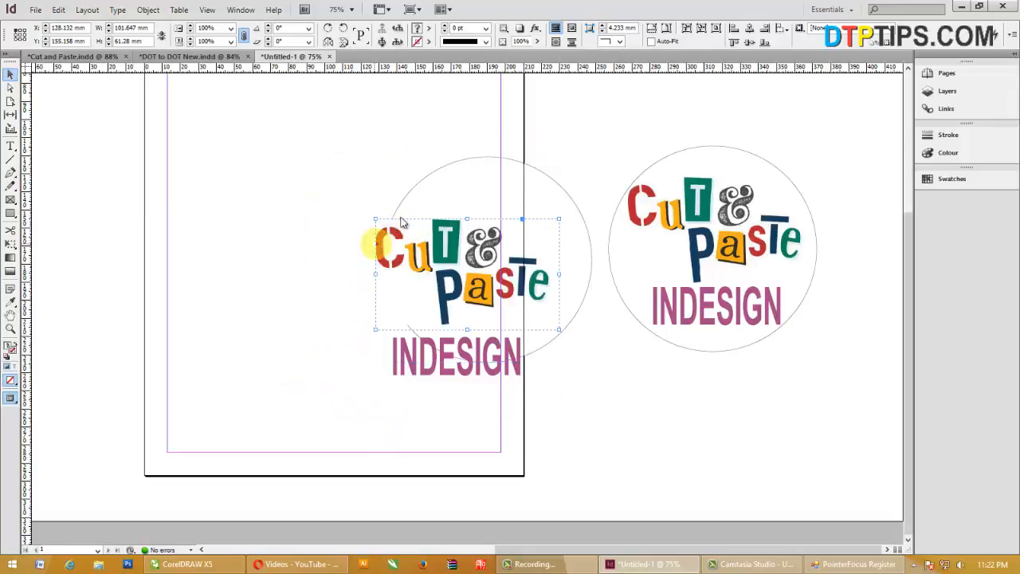
pyautogui.hotkey('ctrl', 'x')
pyautogui.click(423, 221)
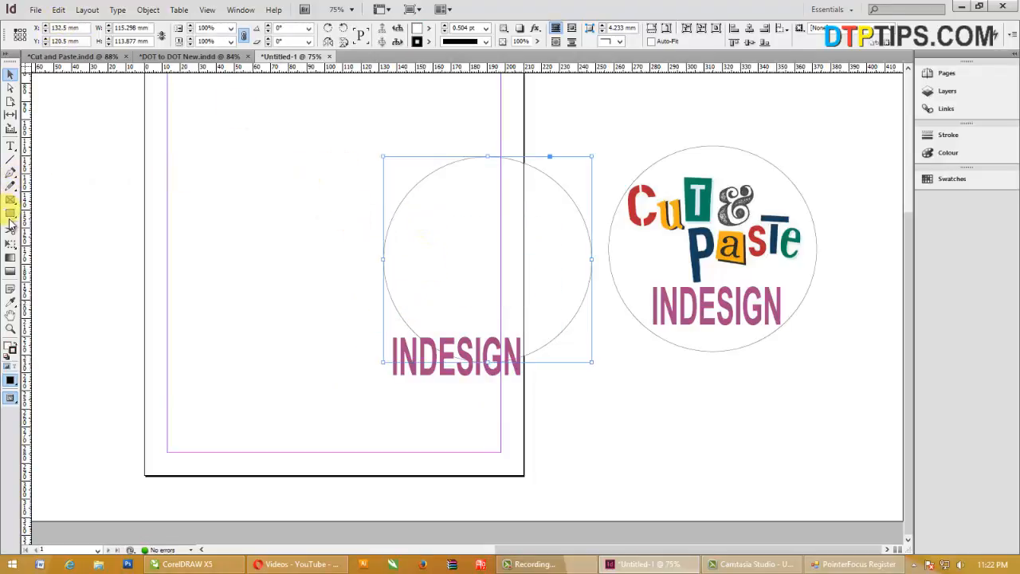
# - Draw a rectangle about 103 mm by 89 mm across the page's left edge, above and left of the circle
pyautogui.moveTo(130, 101)
pyautogui.mouseDown()
pyautogui.moveTo(205, 212)
pyautogui.moveTo(316, 262)
pyautogui.mouseUp()
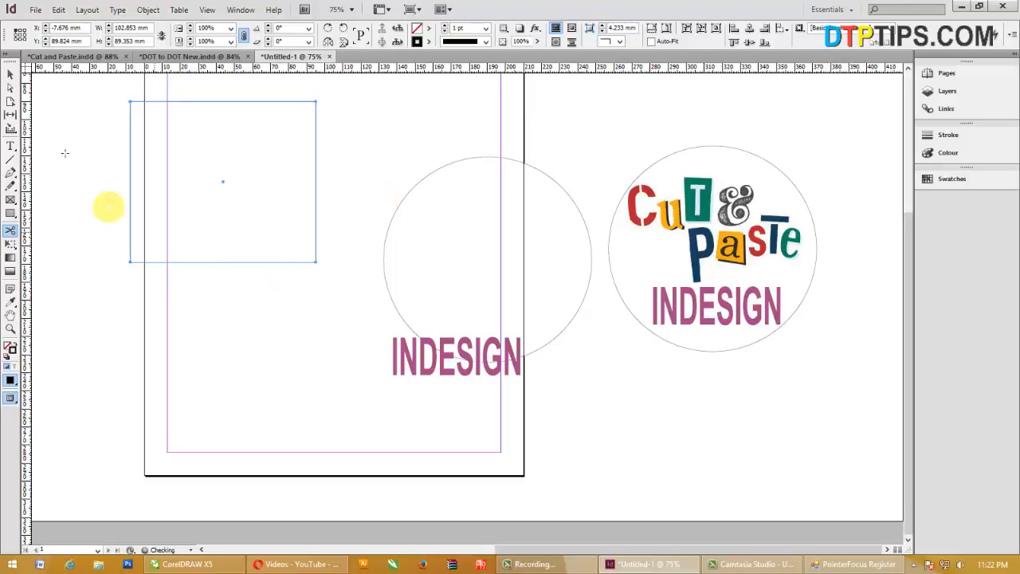
pyautogui.click(10, 75)
pyautogui.click(80, 301)
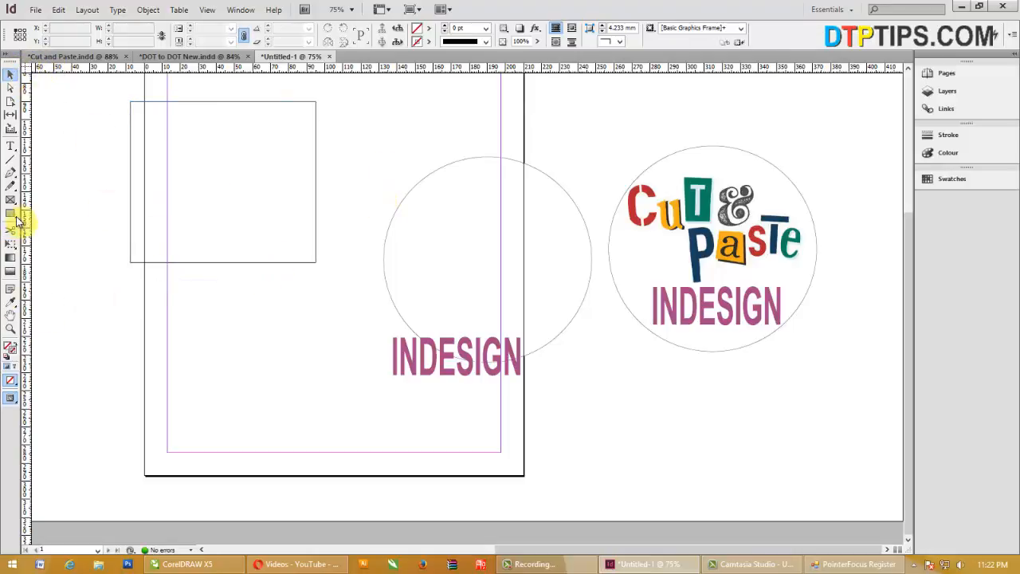
# - Draw an ellipse about 81 mm by 71.5 mm below the rectangle and give it a 12 pt stroke
pyautogui.click(16, 217)
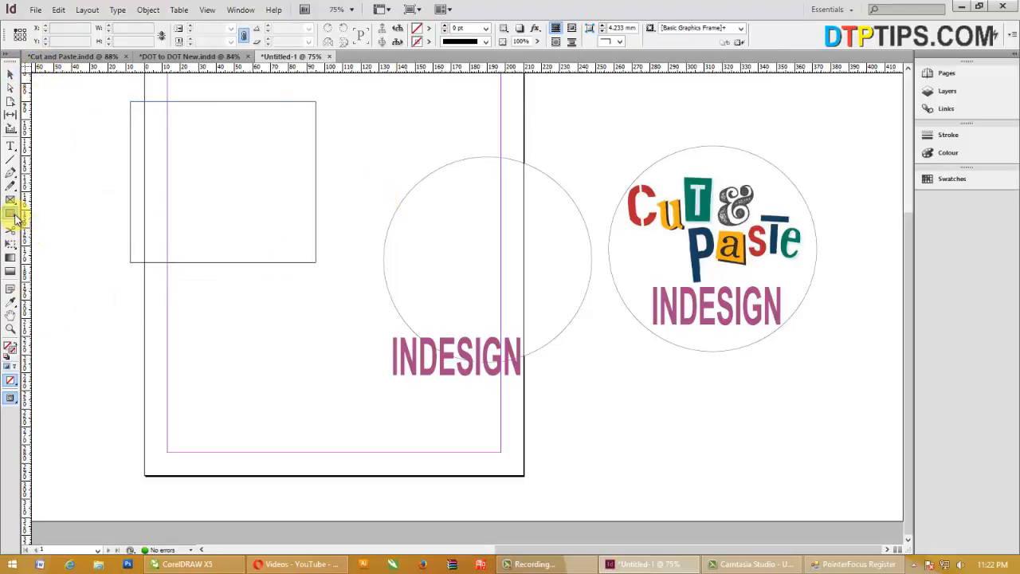
pyautogui.moveTo(16, 217); pyautogui.dragTo(48, 232)
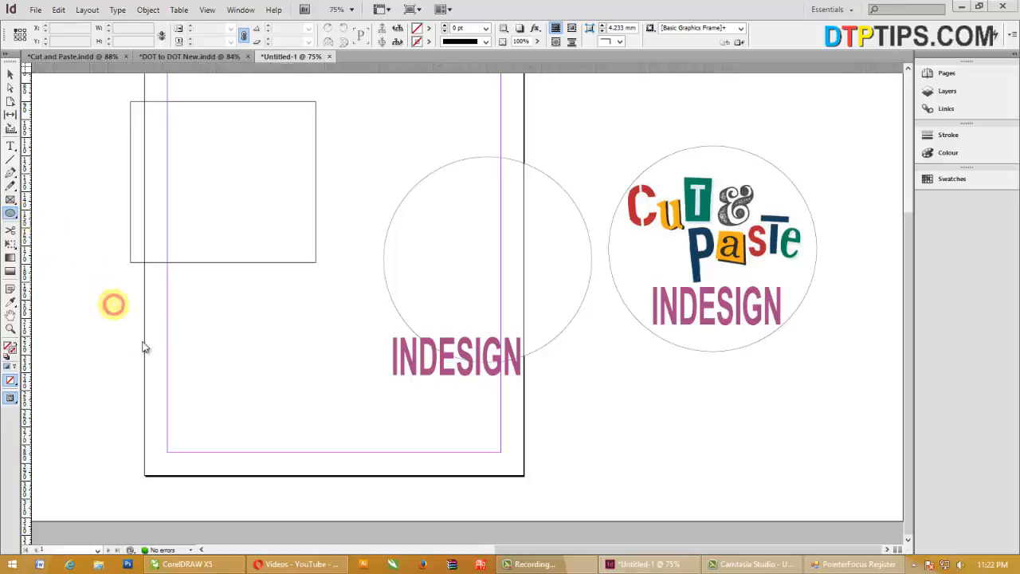
pyautogui.moveTo(108, 296); pyautogui.dragTo(256, 424)
pyautogui.hotkey('ctrl', 'r')
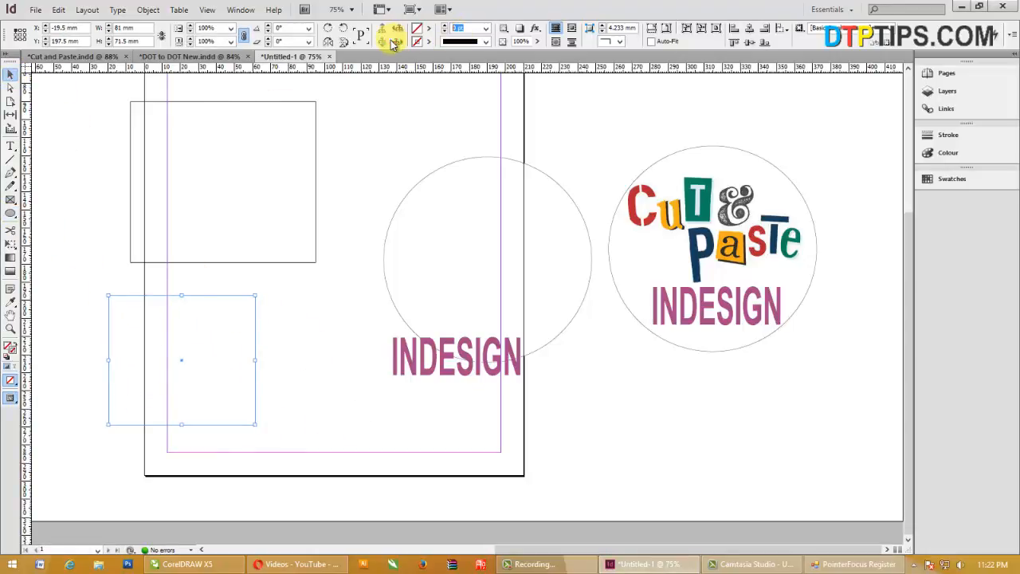
pyautogui.write('12')
pyautogui.press('Return')
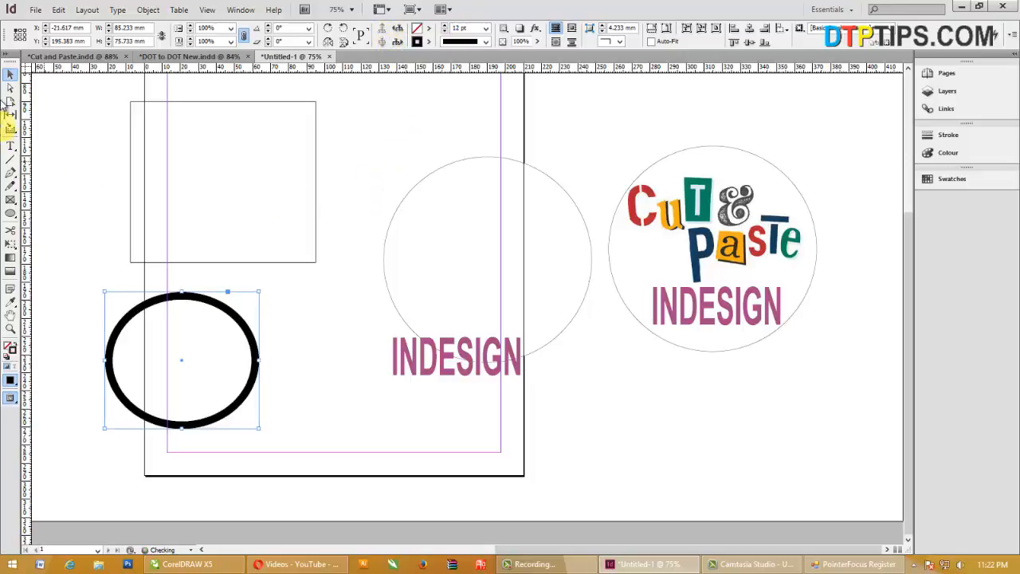
pyautogui.click(10, 75)
pyautogui.click(349, 380)
# - Select the ellipse, rectangle and empty circle in turn, and paste the Cut & Paste picture into the thick-stroked ellipse
pyautogui.click(212, 301)
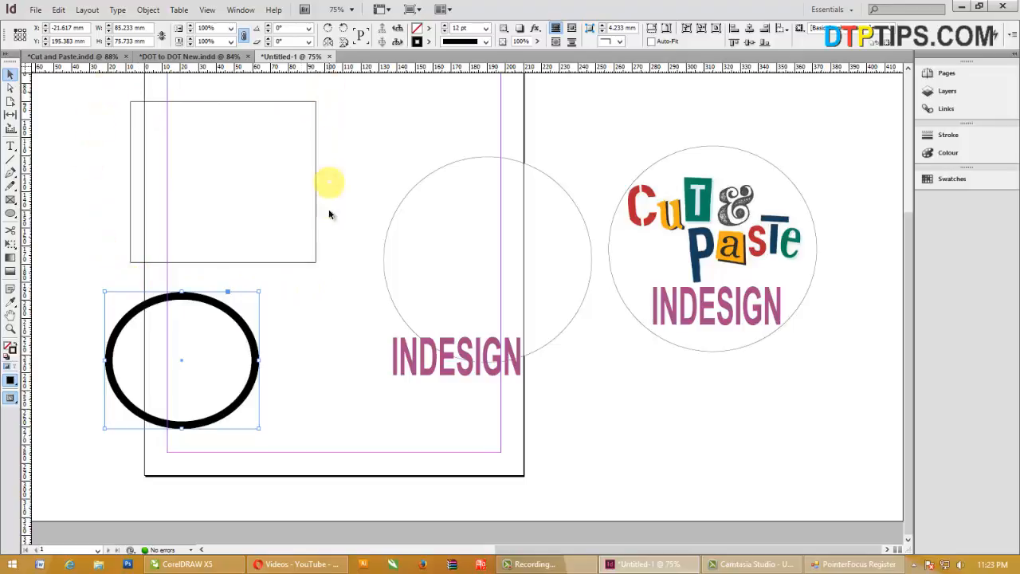
pyautogui.click(223, 148)
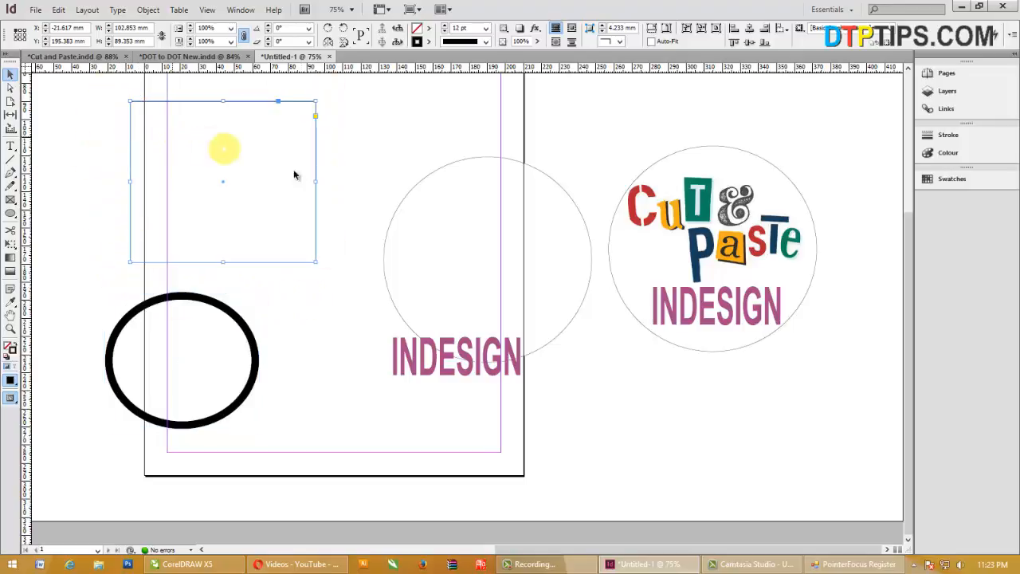
pyautogui.click(434, 245)
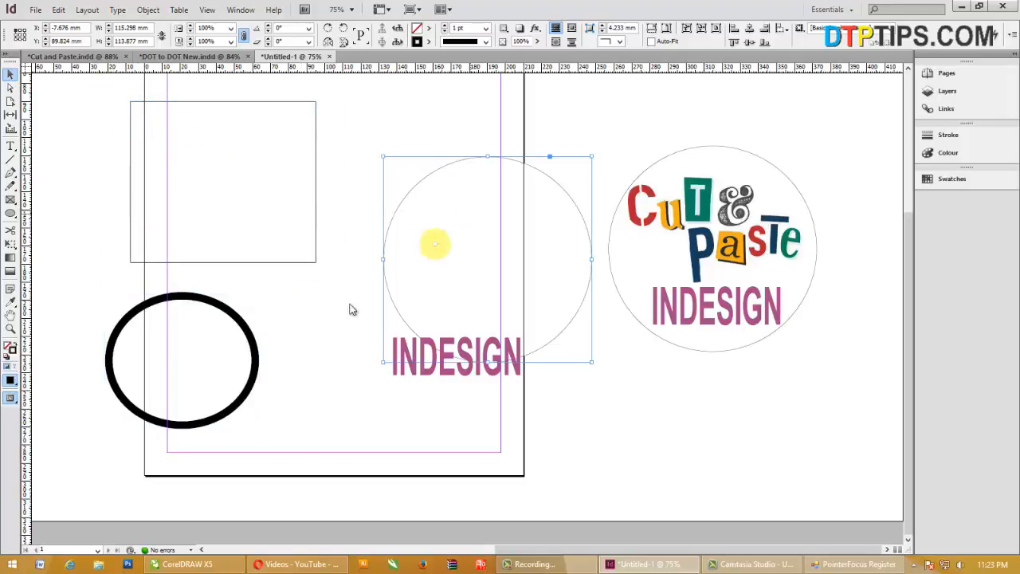
pyautogui.click(247, 325)
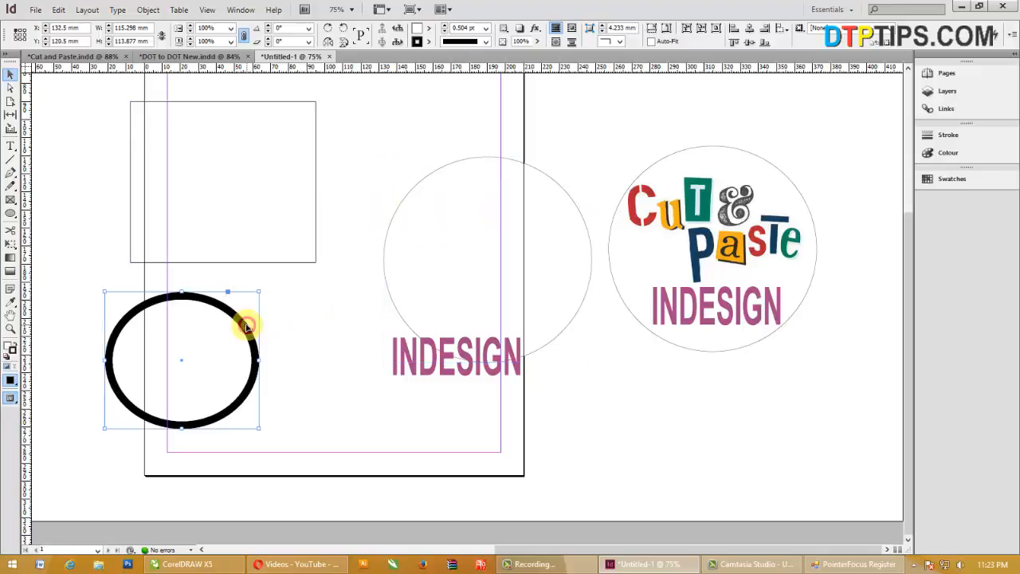
pyautogui.click(59, 10)
pyautogui.click(109, 114)
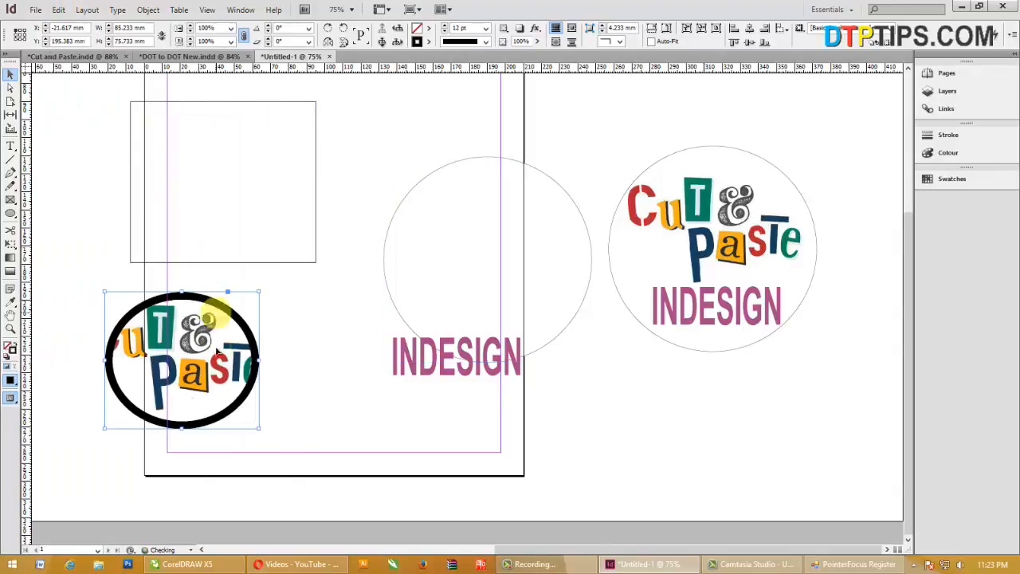
# - Paste the Cut & Paste picture into the empty circle on the page using Paste Into
pyautogui.click(392, 226)
pyautogui.click(58, 9)
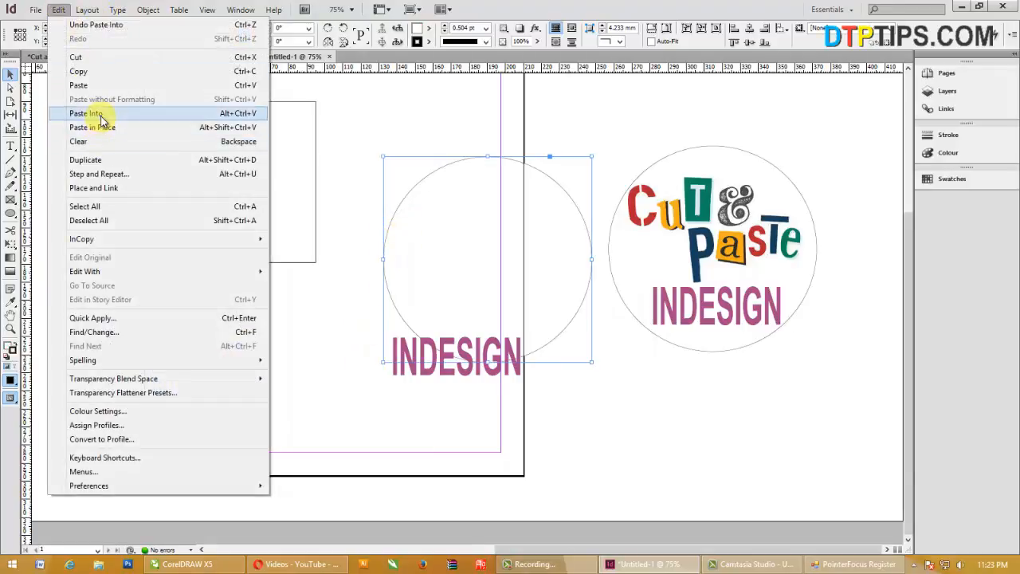
pyautogui.click(104, 114)
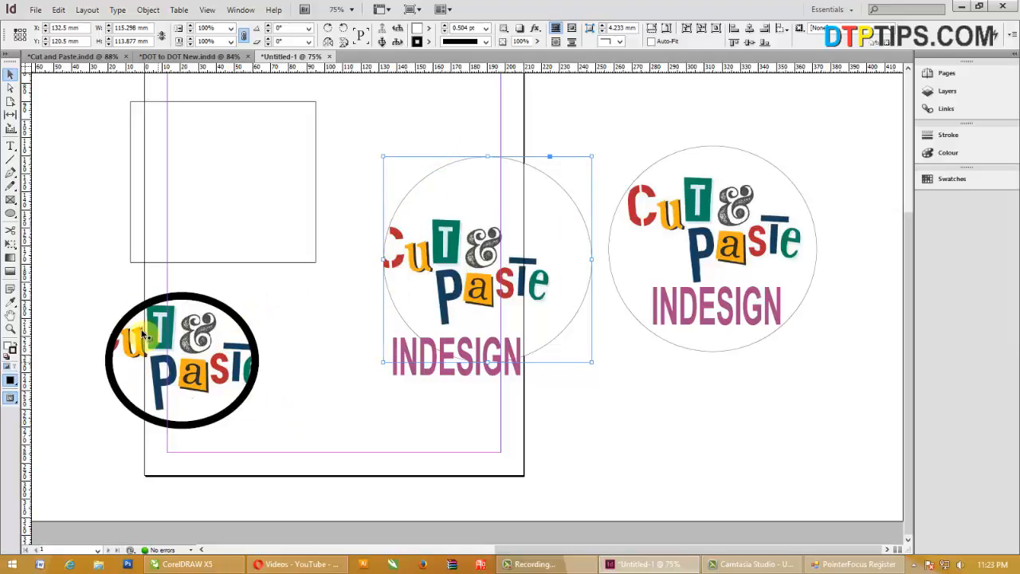
# - Paste the Cut & Paste picture into the rectangle with Paste Into, and select the circle on the page
pyautogui.click(239, 263)
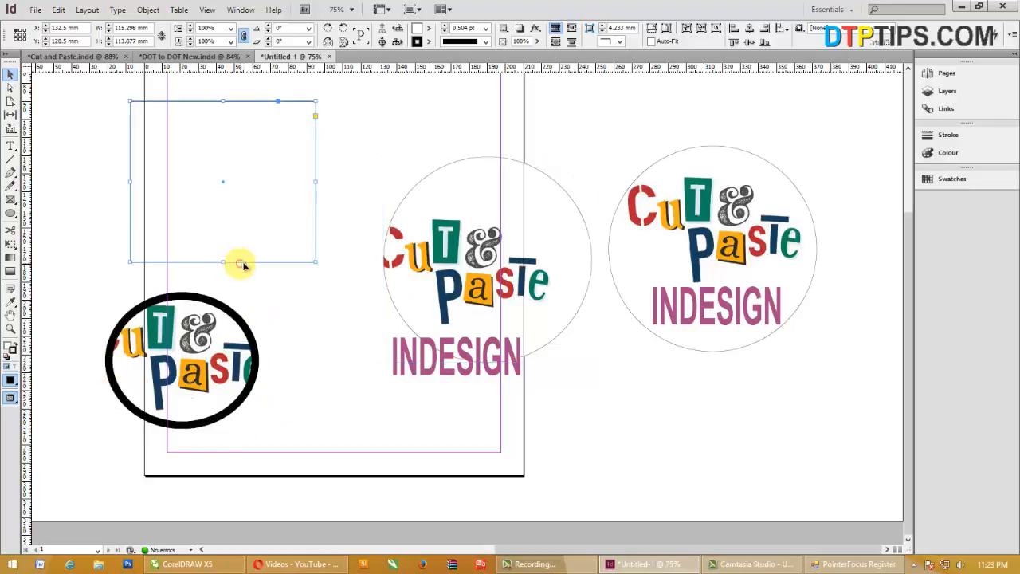
pyautogui.click(61, 10)
pyautogui.click(92, 128)
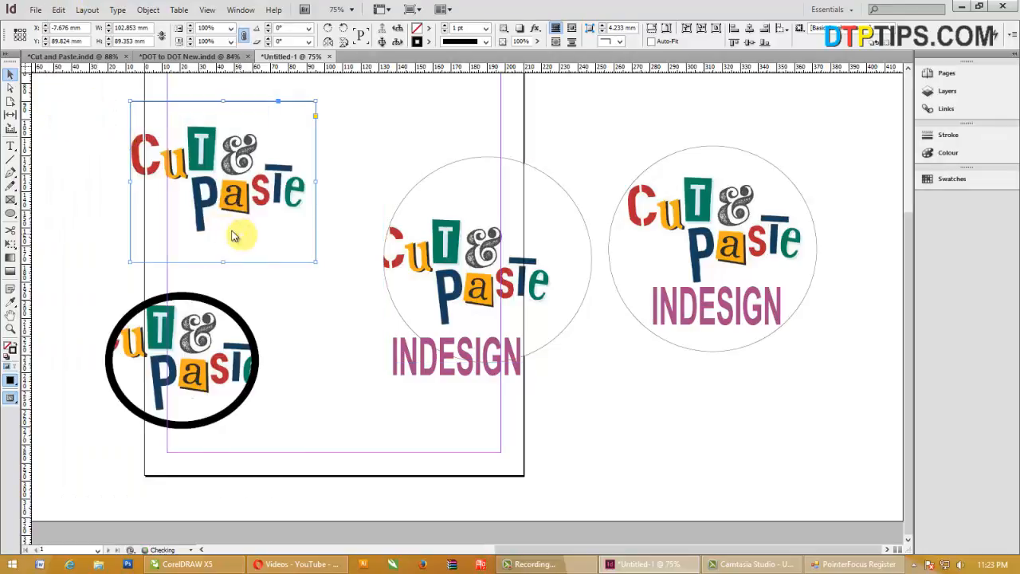
pyautogui.click(306, 340)
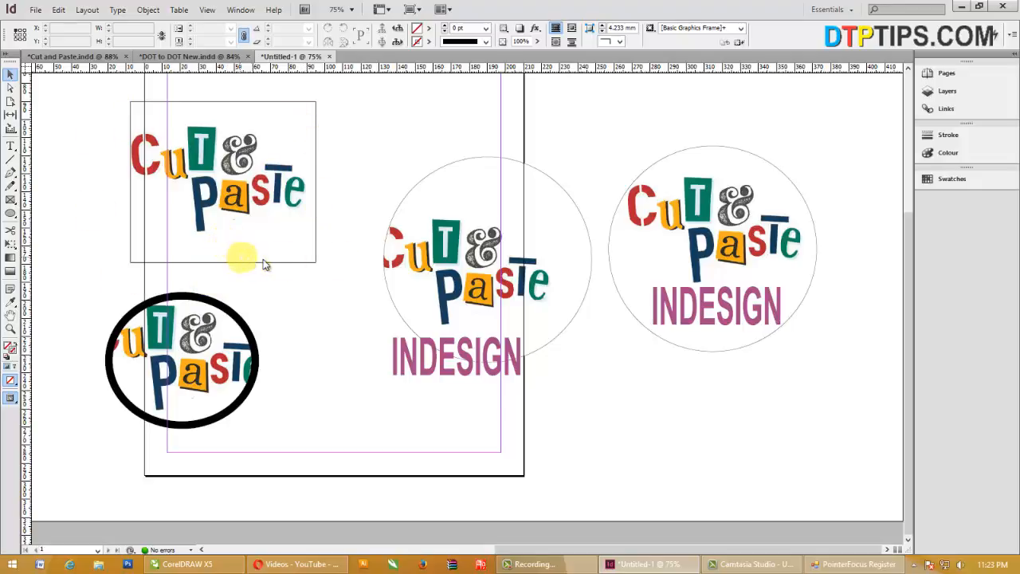
pyautogui.click(451, 285)
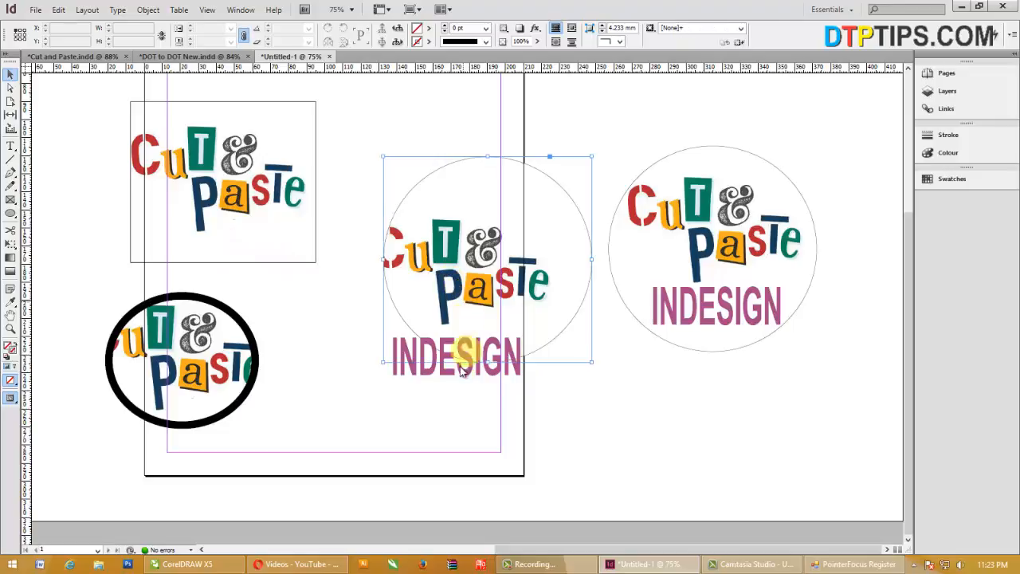
# - Cut the Cut & Paste picture out of the circle on the page, paste it back as a free object and position it above the INDESIGN text
pyautogui.doubleClick(488, 281)
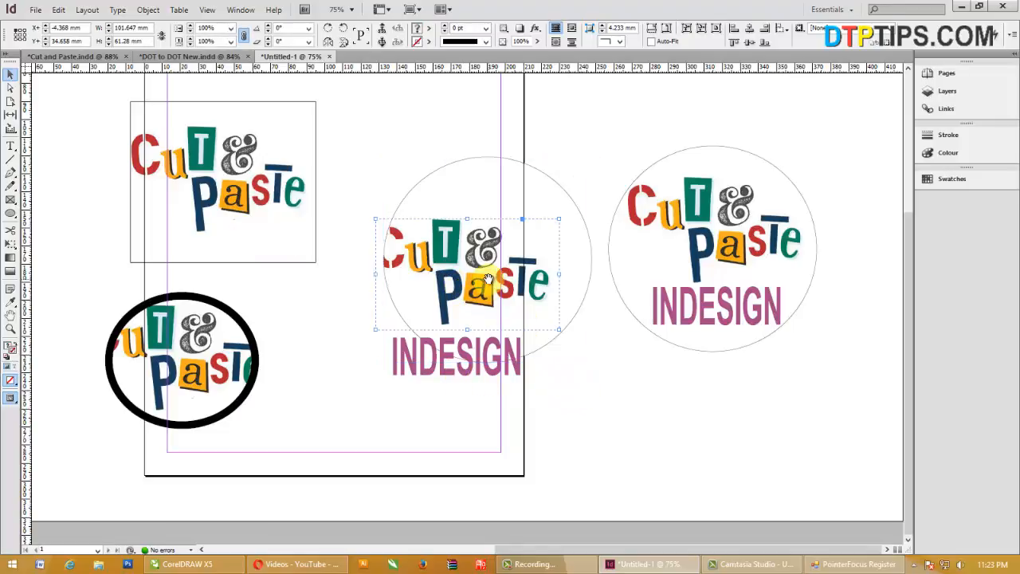
pyautogui.hotkey('ctrl', 'x')
pyautogui.hotkey('ctrl', 'b')
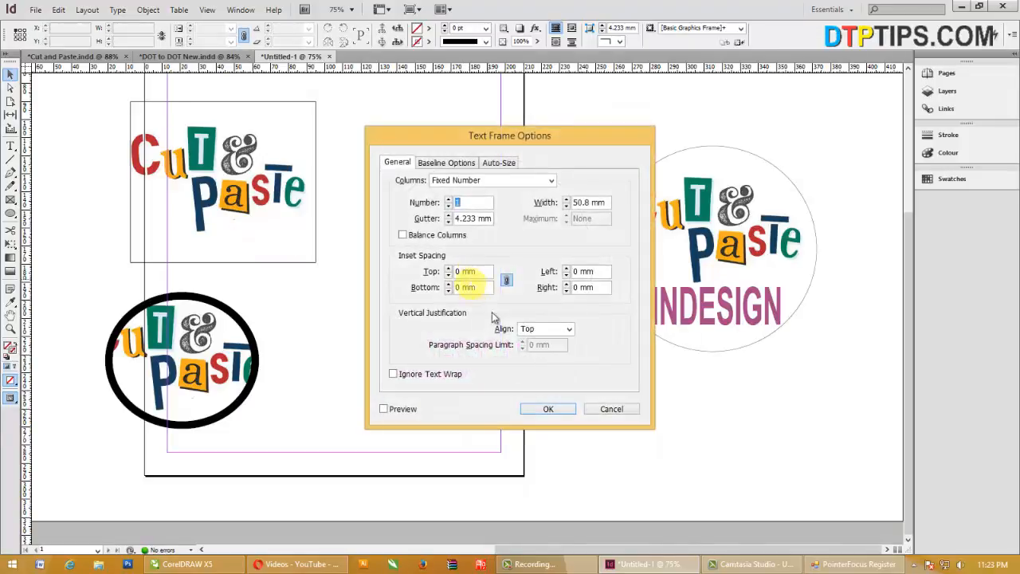
pyautogui.click(610, 408)
pyautogui.hotkey('ctrl', 'v')
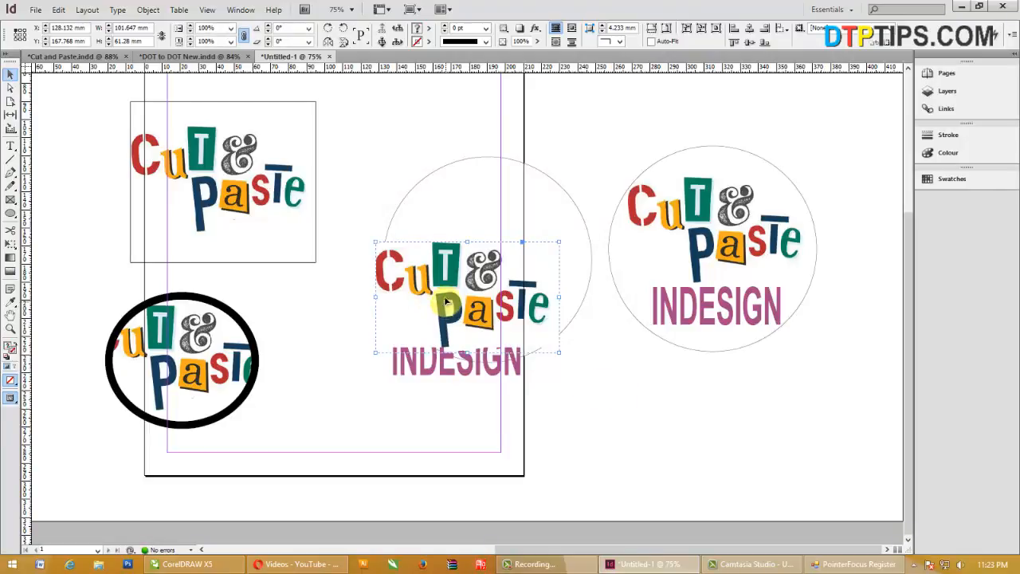
pyautogui.moveTo(446, 302); pyautogui.dragTo(441, 268)
# - Move the INDESIGN text up so it sits closer beneath the freed Cut & Paste picture
pyautogui.keyDown('shift'); pyautogui.click(448, 359); pyautogui.keyUp('shift')
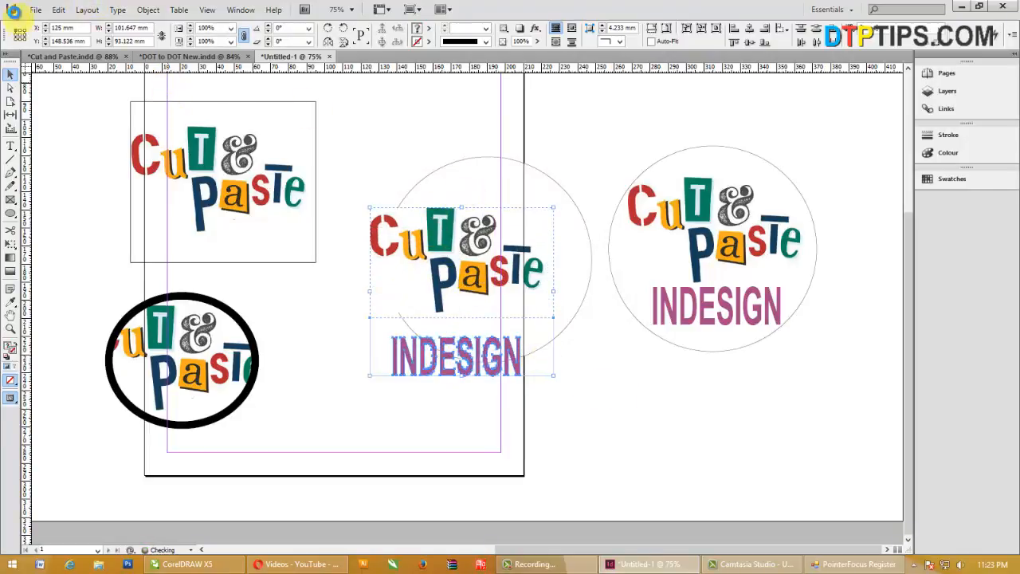
pyautogui.click(58, 9)
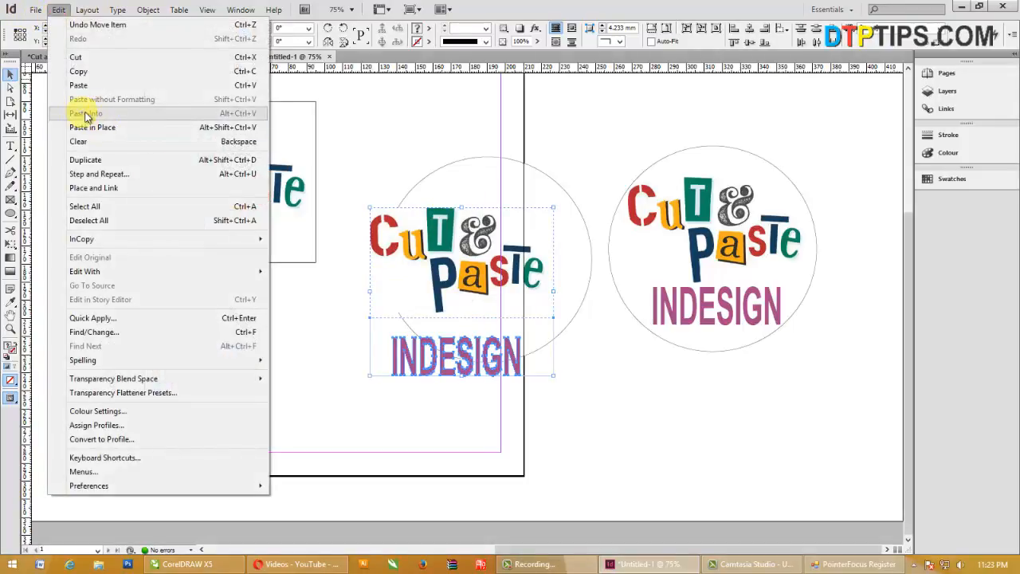
pyautogui.click(643, 412)
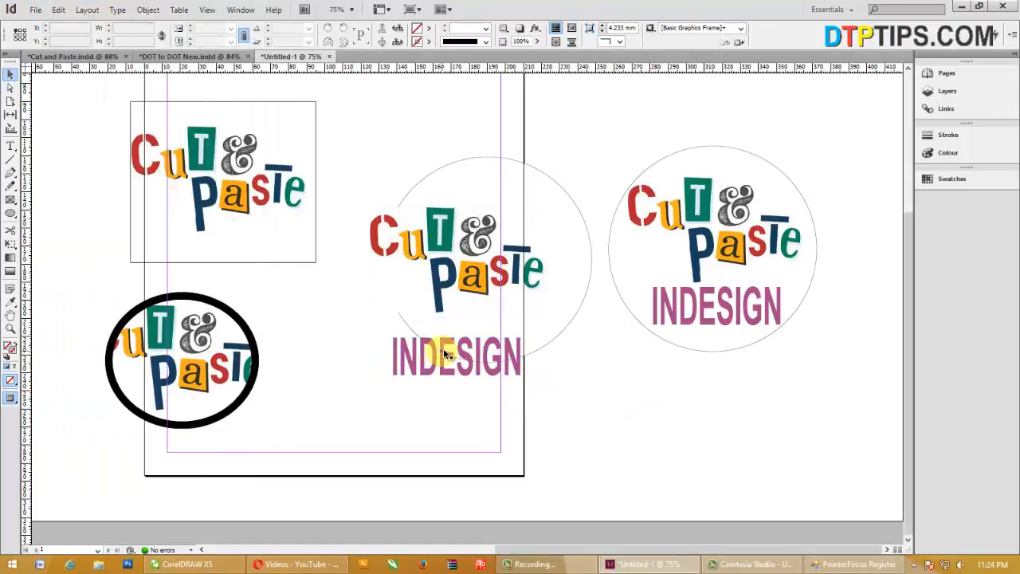
pyautogui.moveTo(443, 348); pyautogui.dragTo(445, 337)
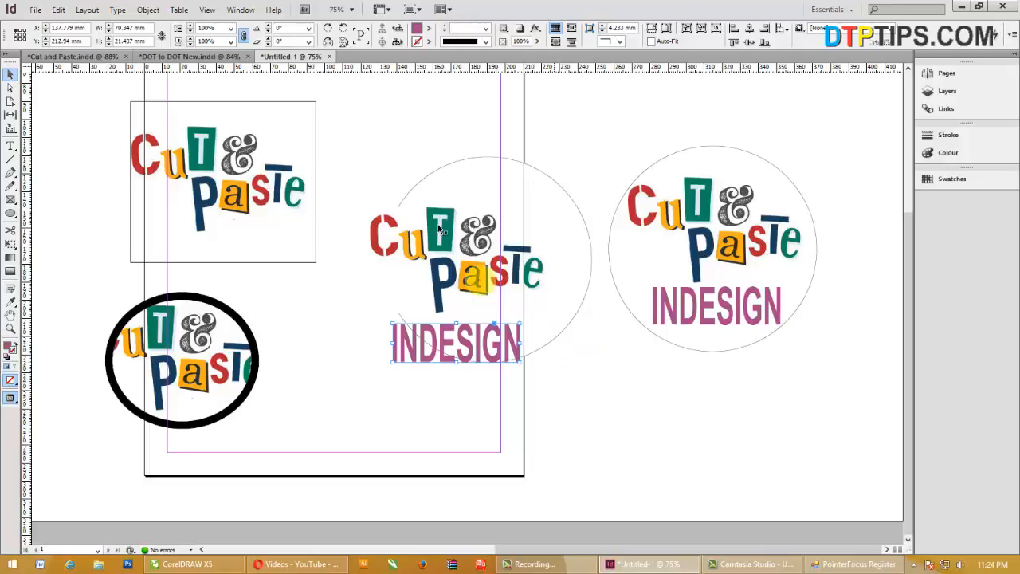
# - Group the Cut & Paste picture with the INDESIGN text beneath it
pyautogui.click(514, 275)
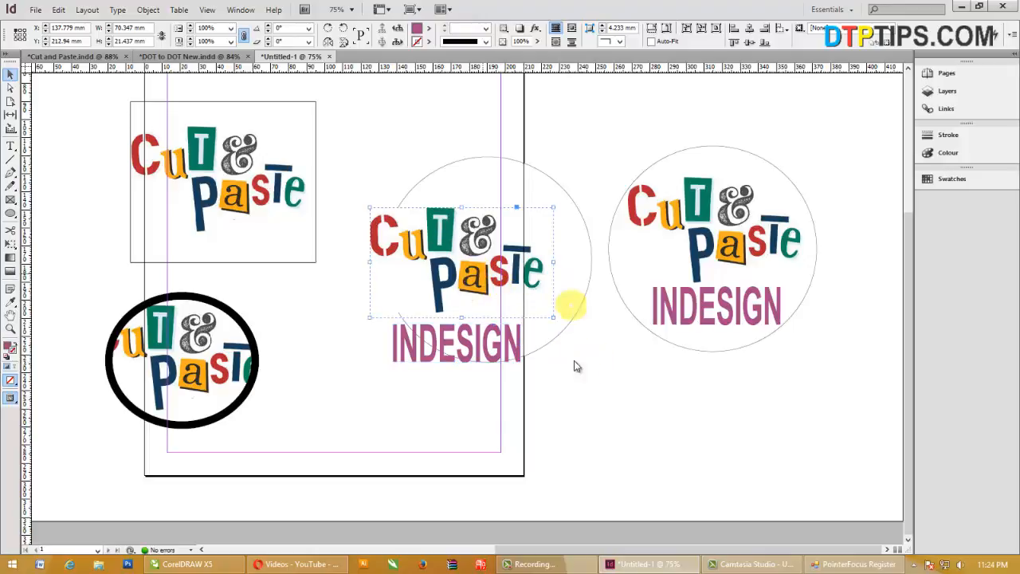
pyautogui.keyDown('shift'); pyautogui.click(432, 337); pyautogui.keyUp('shift')
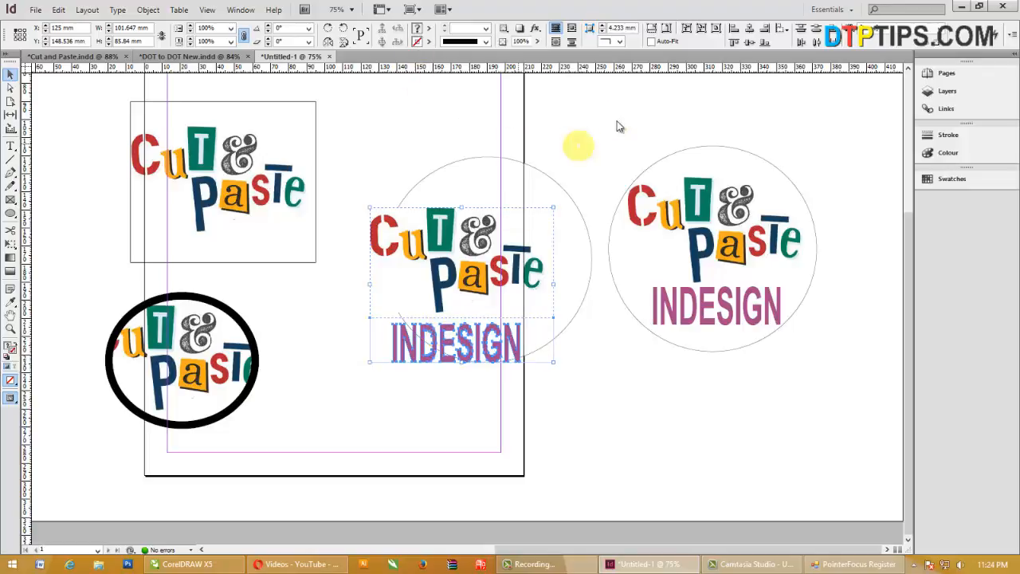
pyautogui.click(147, 10)
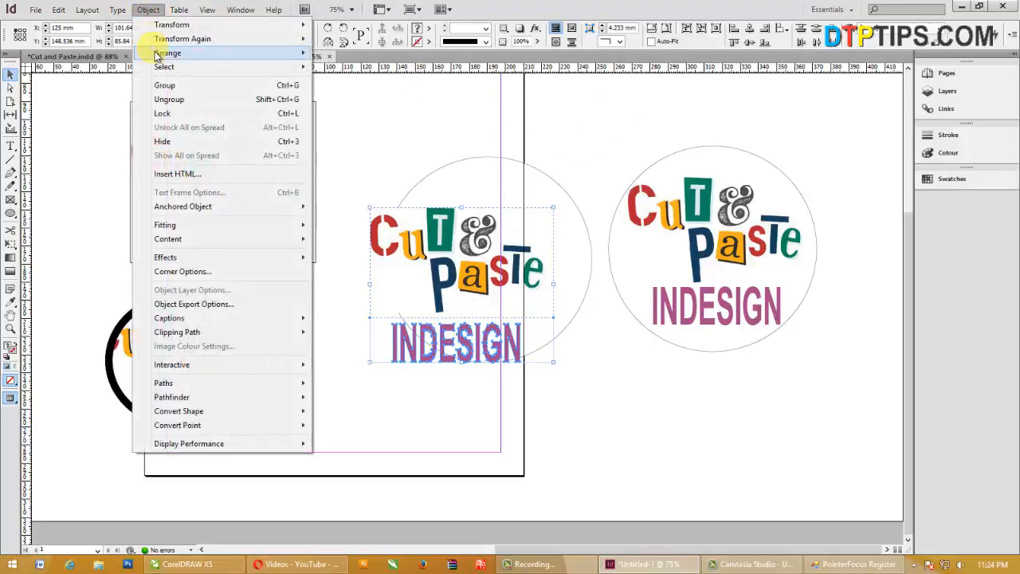
pyautogui.click(165, 86)
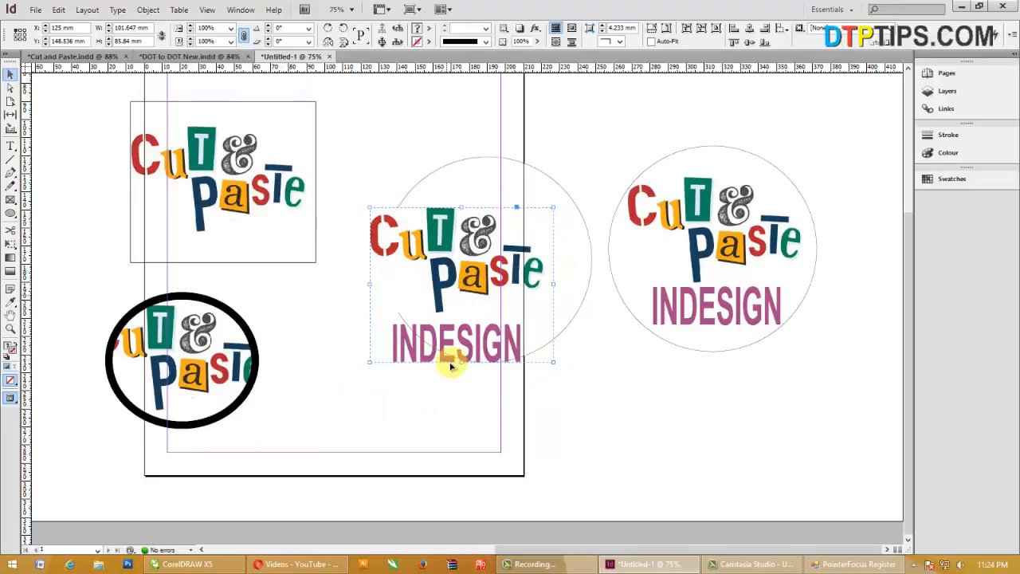
# - Cut the group of picture and INDESIGN text and place it inside the empty circle using Paste Into
pyautogui.hotkey('ctrl', 'x')
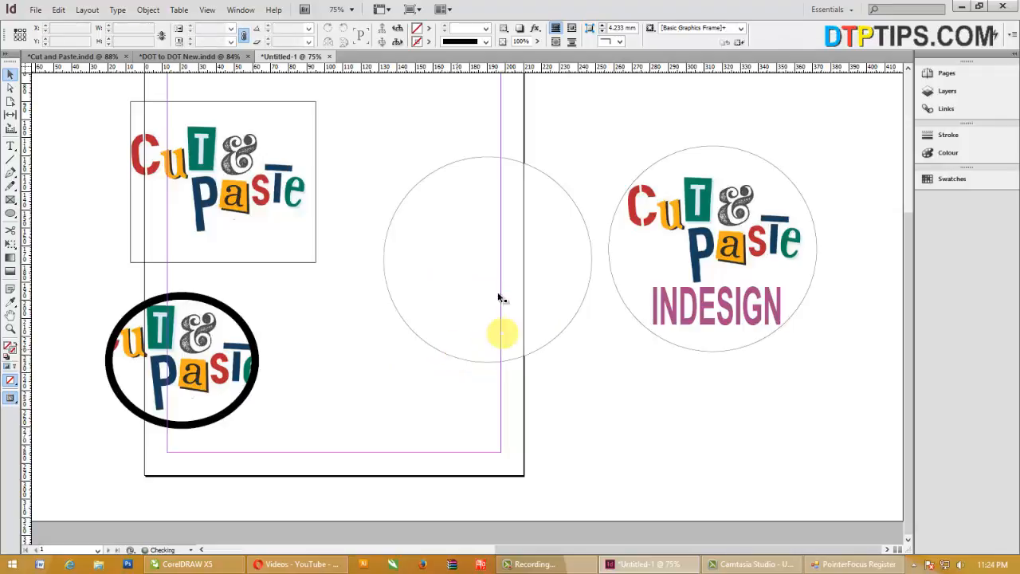
pyautogui.click(476, 209)
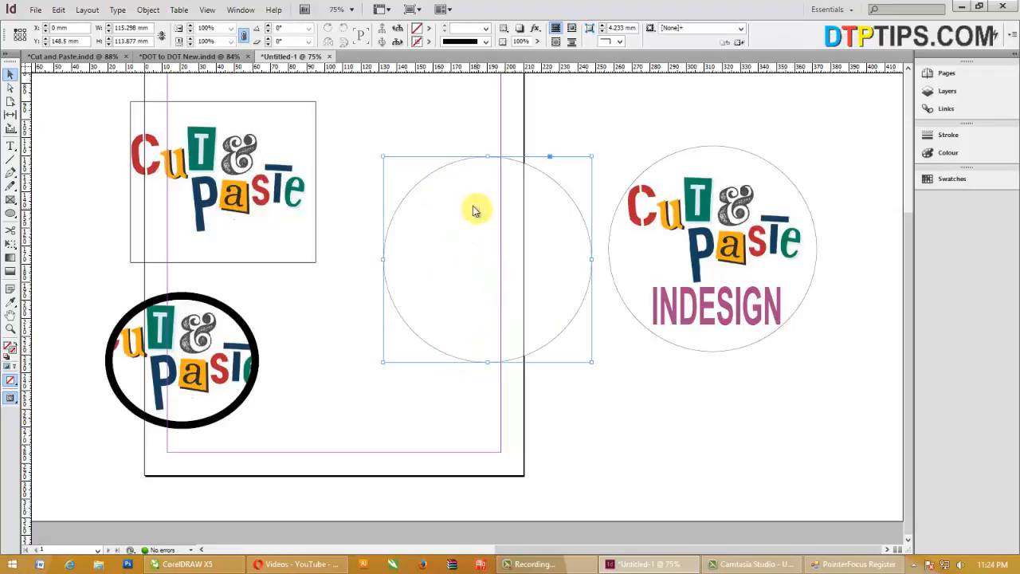
pyautogui.click(59, 10)
pyautogui.click(89, 115)
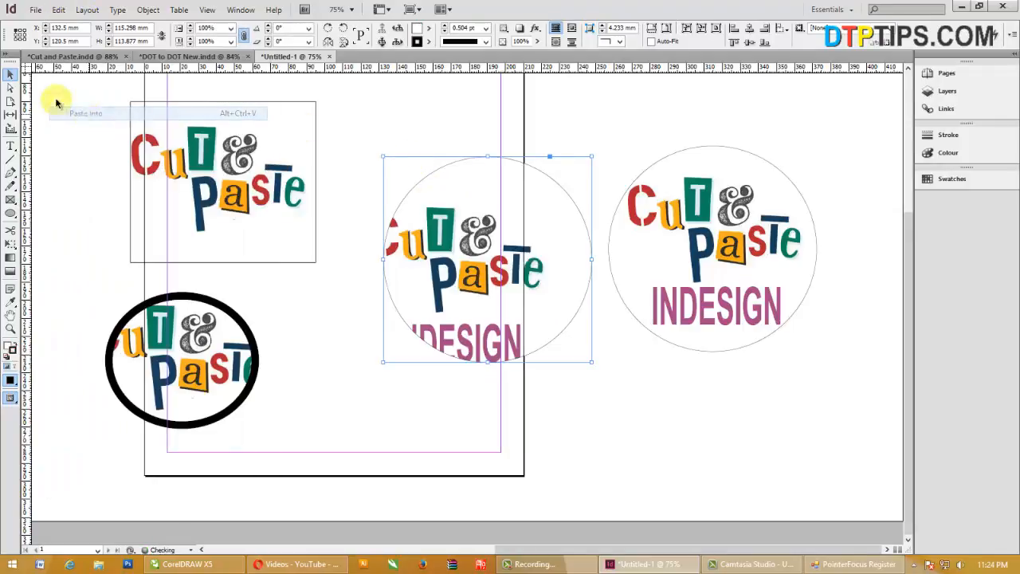
# - Reposition the nested group so the picture and INDESIGN text sit centred within the circle, and deselect it
pyautogui.click(450, 270)
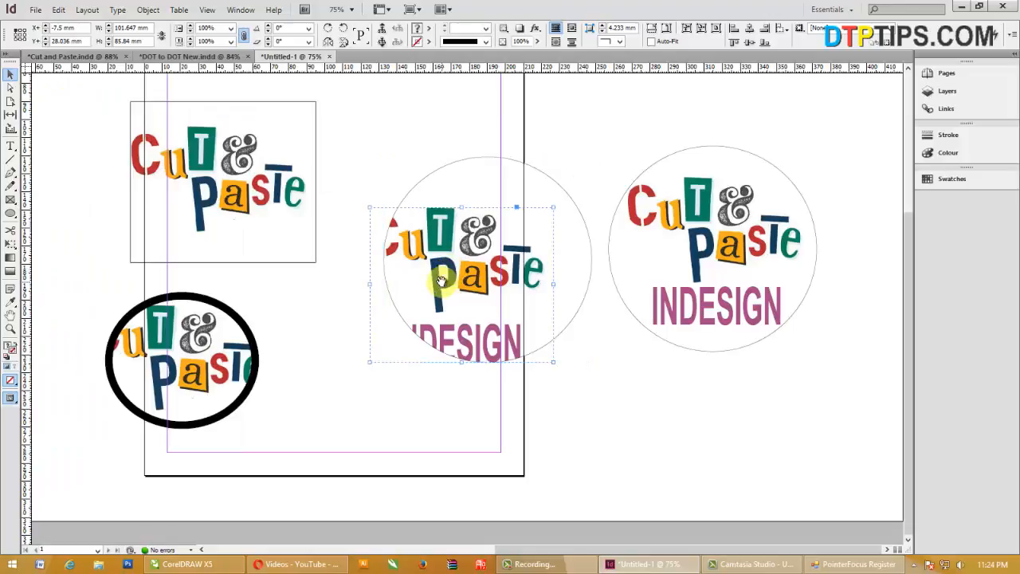
pyautogui.moveTo(450, 270); pyautogui.dragTo(479, 241)
pyautogui.press('Down')
pyautogui.press('Down')
pyautogui.press('Down')
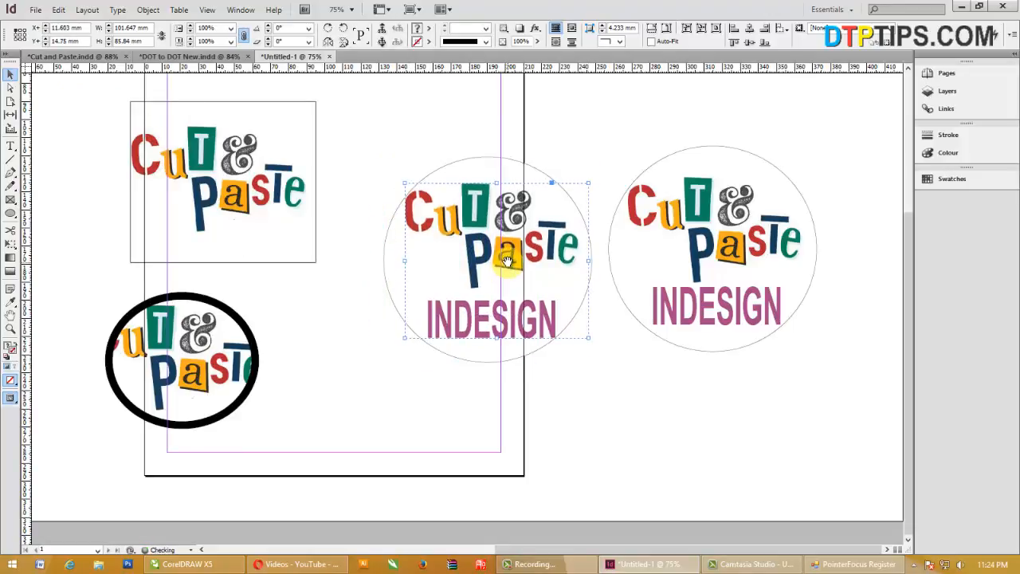
pyautogui.press('Left')
pyautogui.press('Left')
pyautogui.click(627, 371)
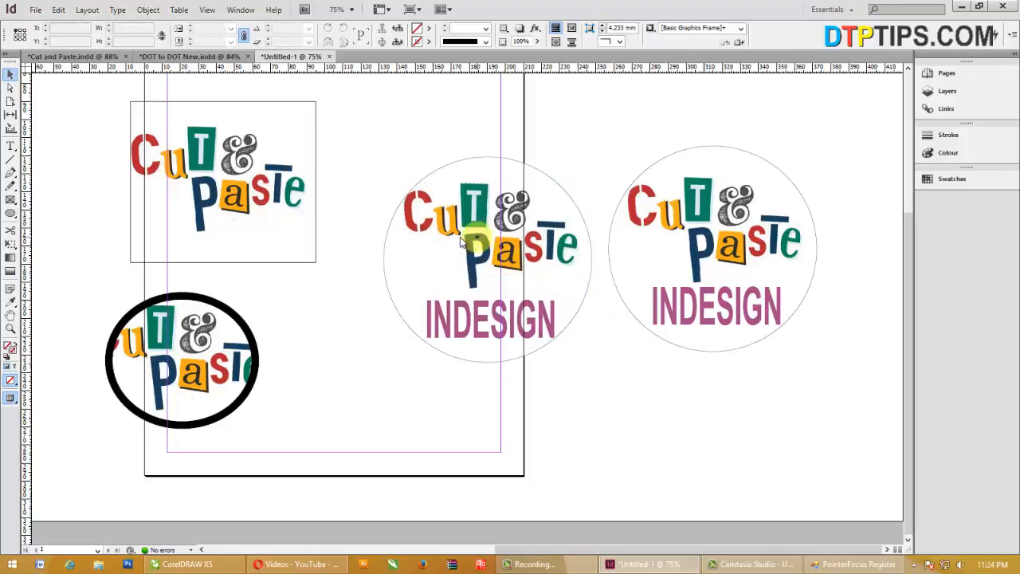
pyautogui.click(62, 14)
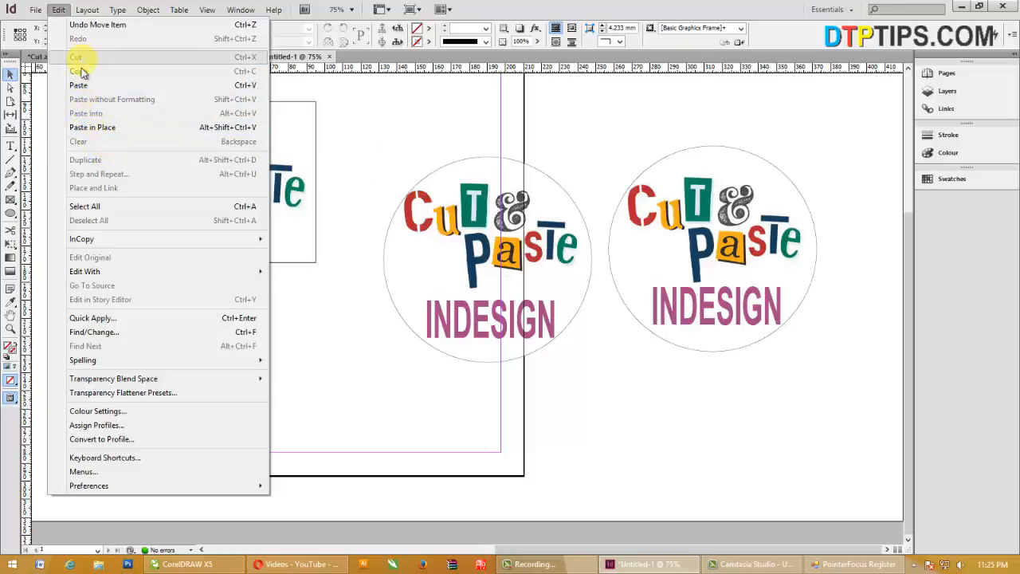
pyautogui.click(424, 136)
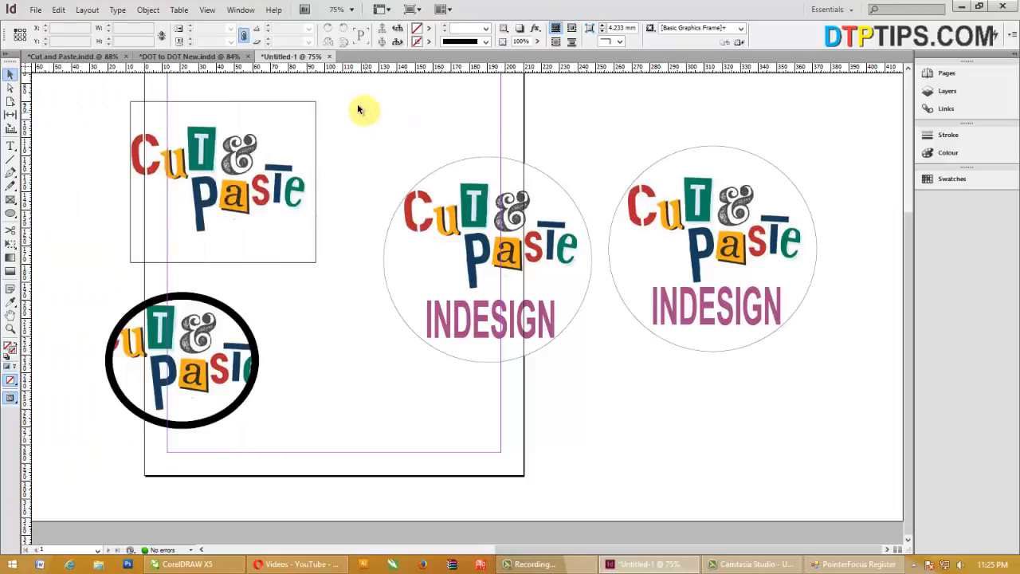
pyautogui.moveTo(359, 110); pyautogui.dragTo(856, 405)
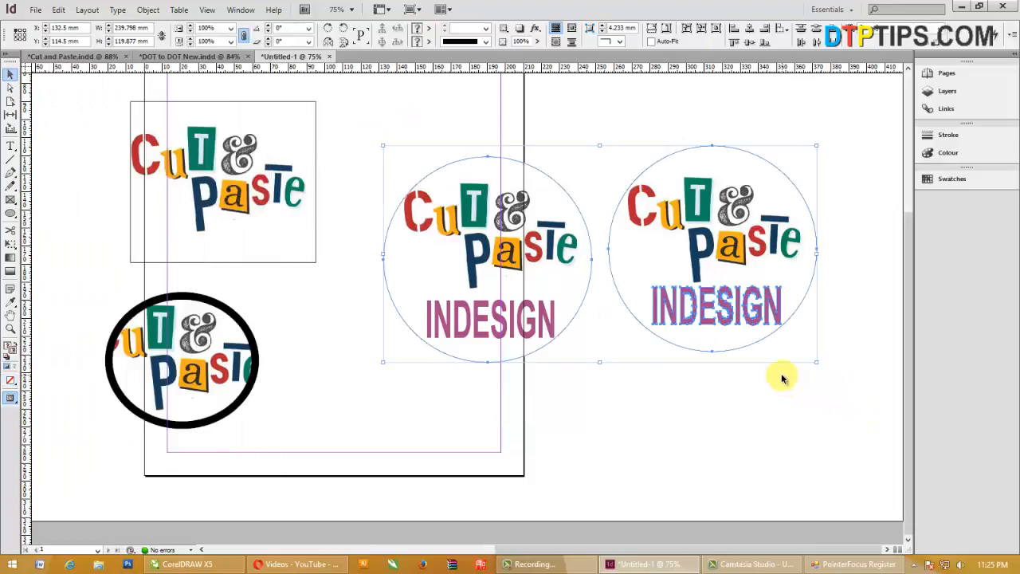
pyautogui.click(58, 10)
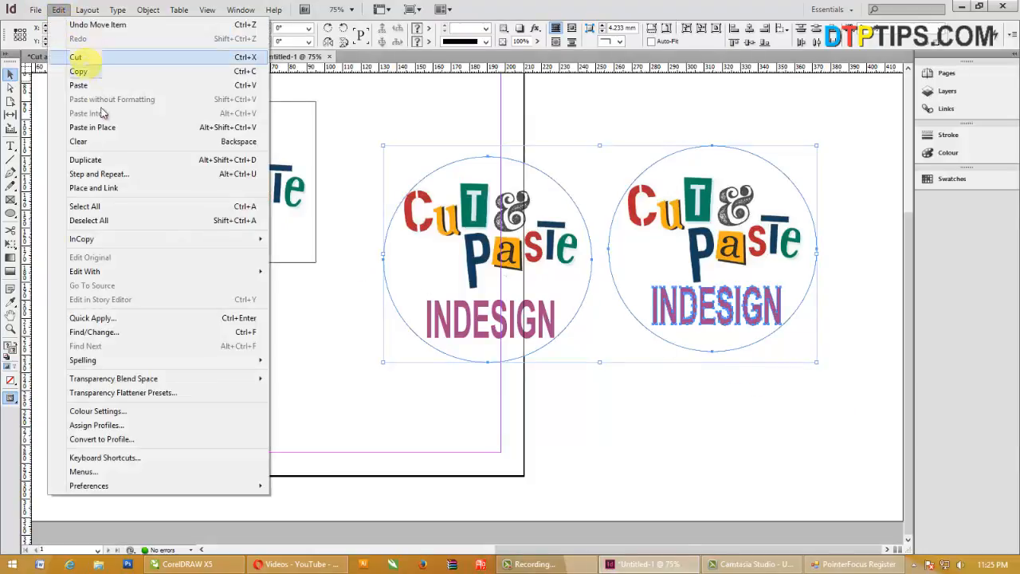
pyautogui.click(367, 128)
# - Add a text frame containing "Tthis" to the right of the thick-stroked ellipse, and switch to the Cut and Paste.indd document
pyautogui.click(10, 146)
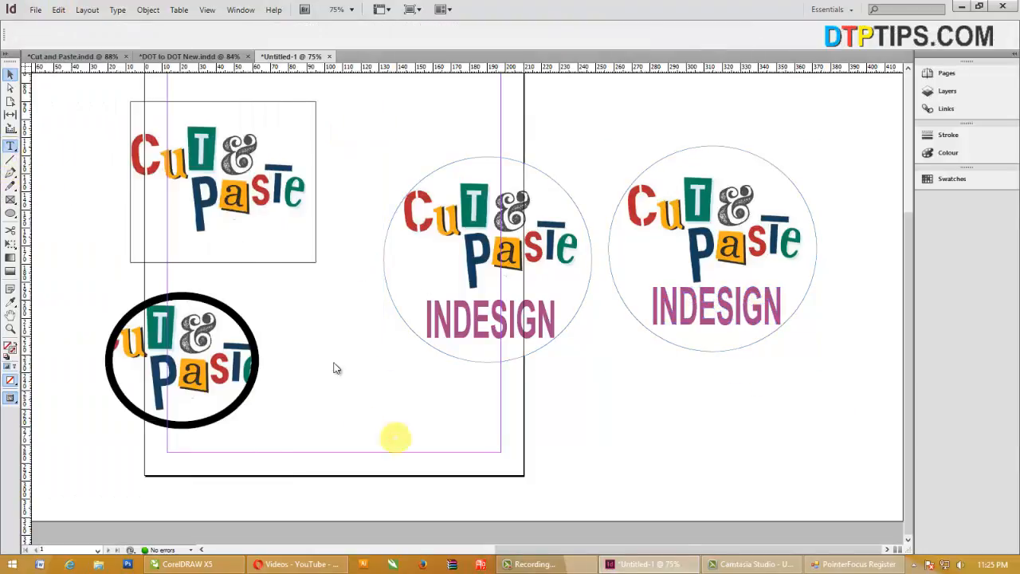
pyautogui.moveTo(312, 315); pyautogui.dragTo(556, 484)
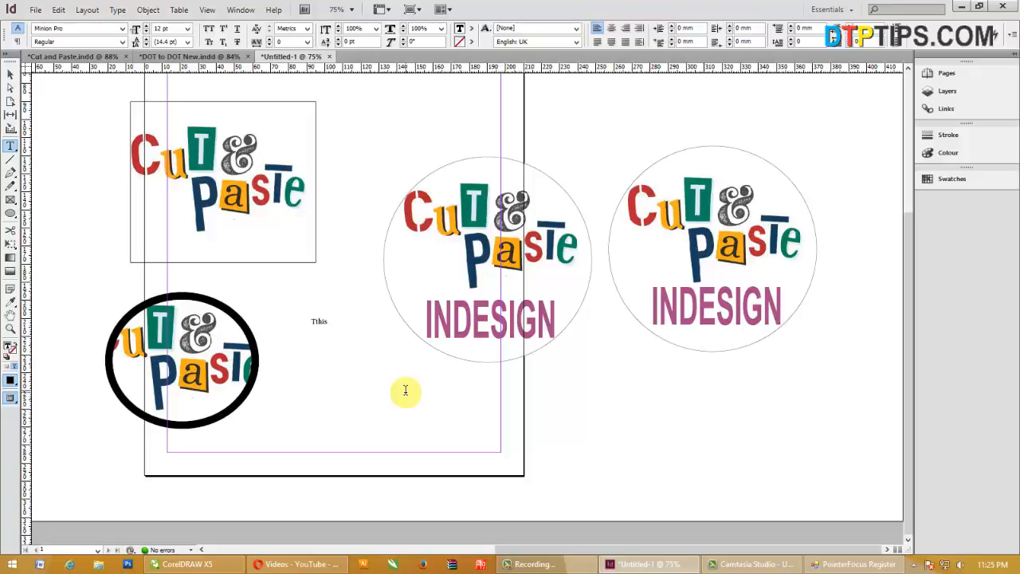
pyautogui.click(79, 56)
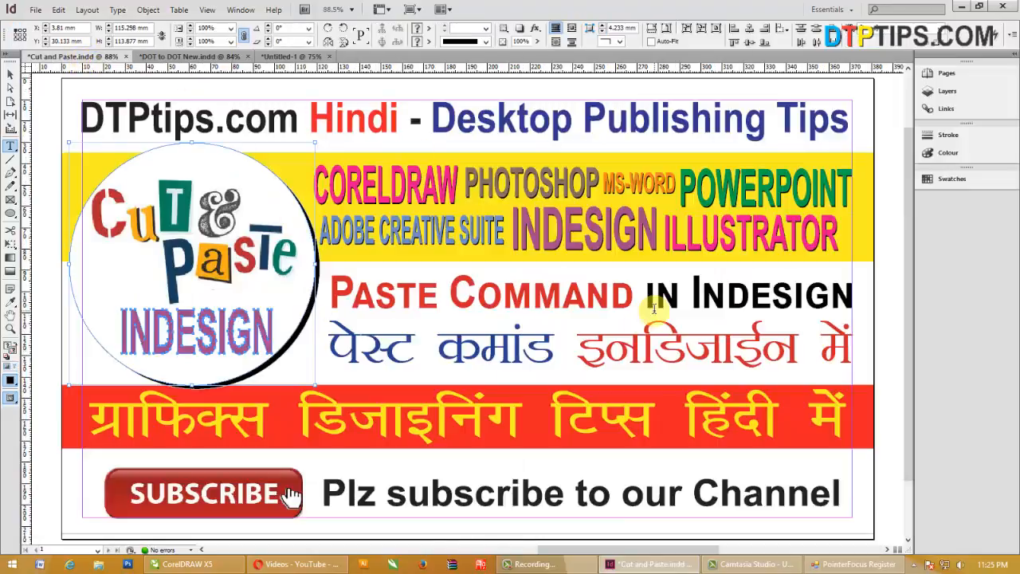